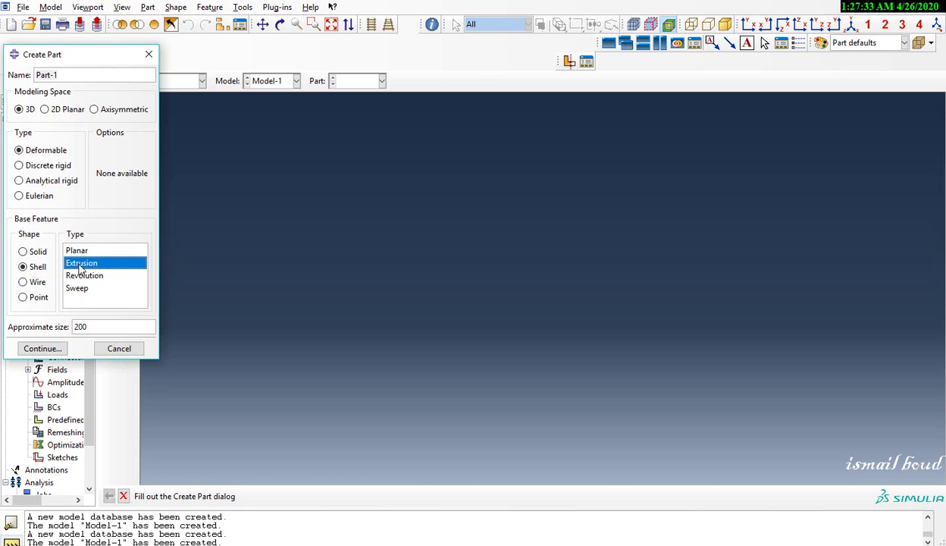
Create Part-1 as a 3D deformable shell extrusion and sketch a horizontal line about 85 long above the origin
click(44, 348)
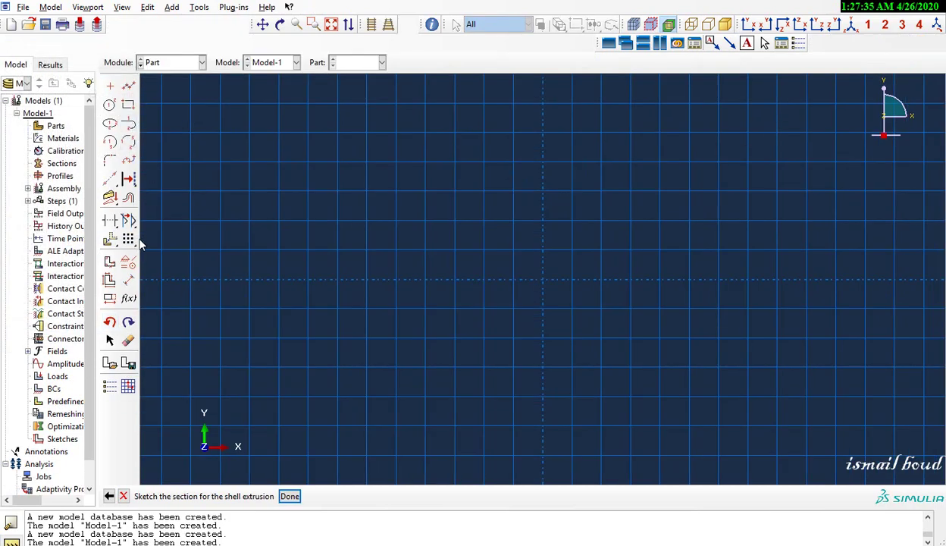
click(128, 86)
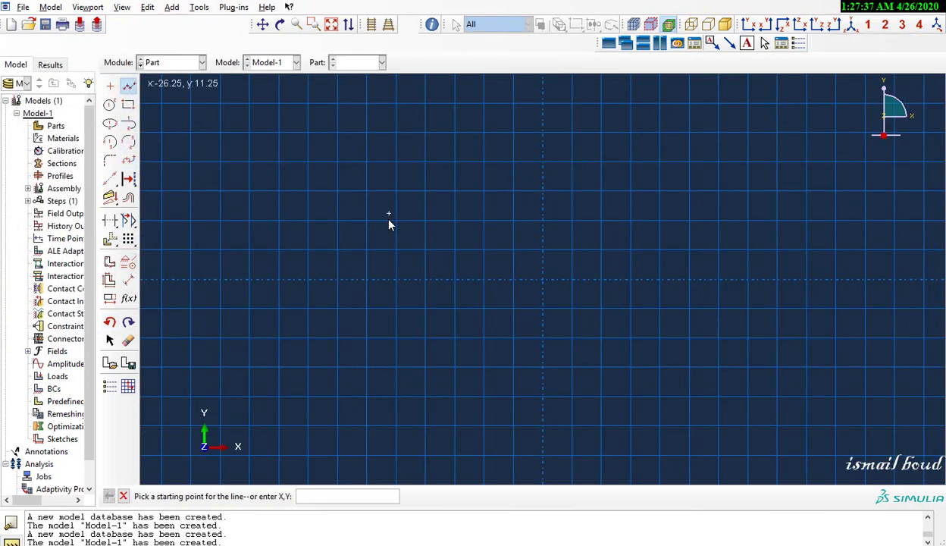
click(396, 221)
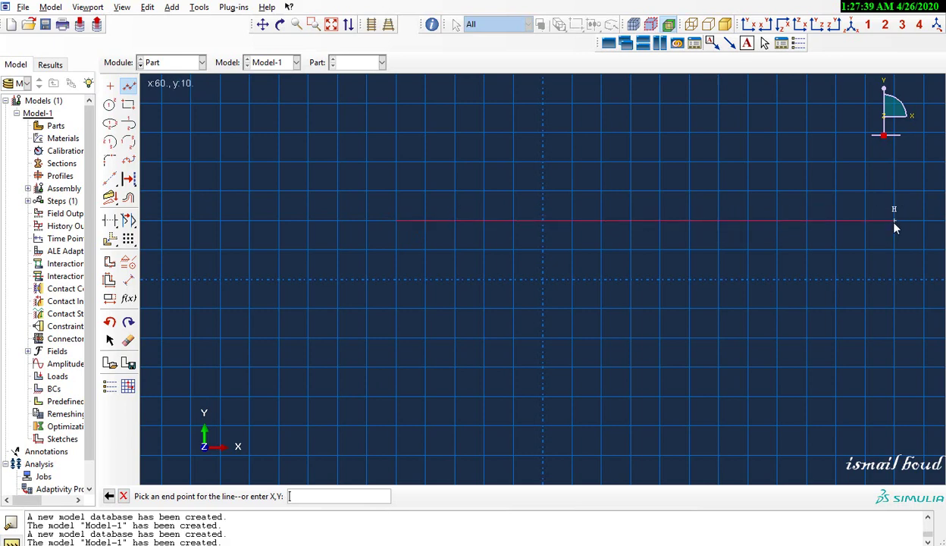
click(894, 220)
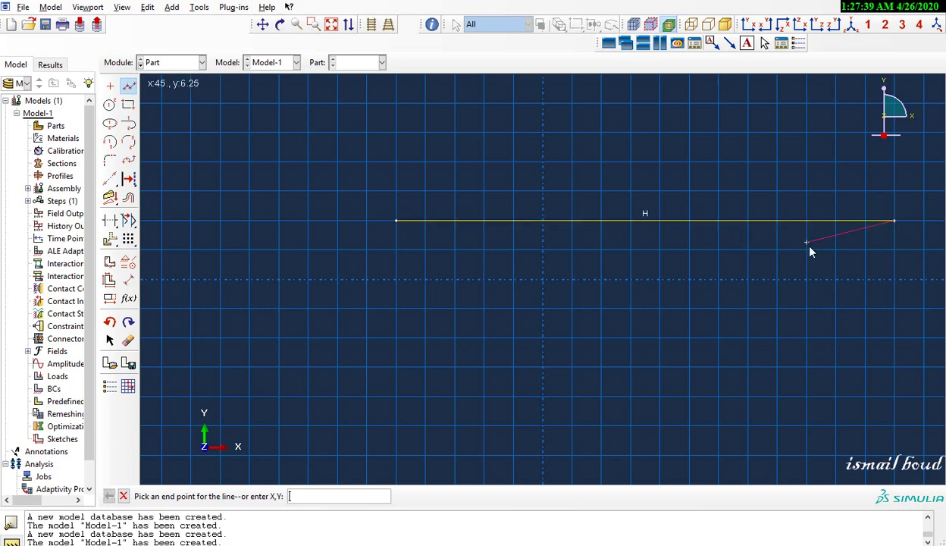
Dimension the horizontal line's length and set it to 100
click(128, 279)
click(591, 220)
click(615, 156)
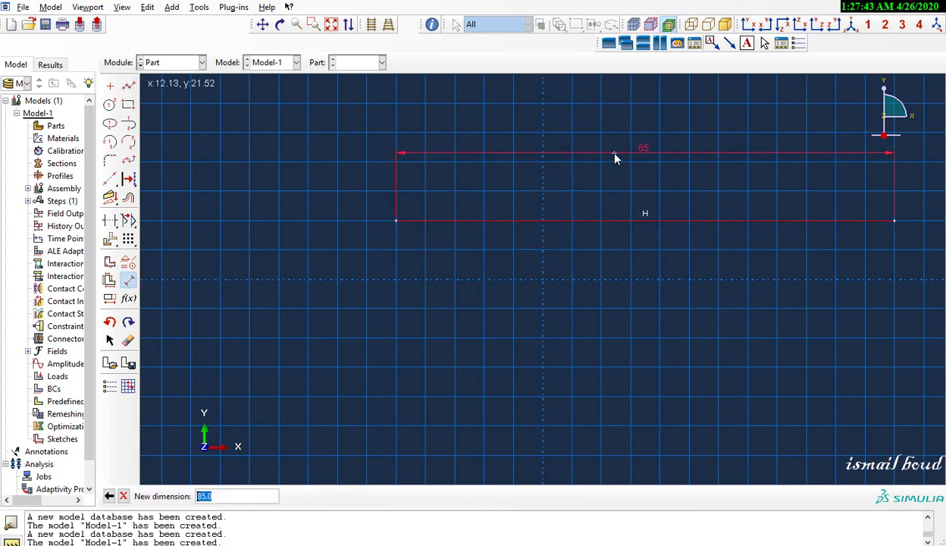
text(100)
key(Return)
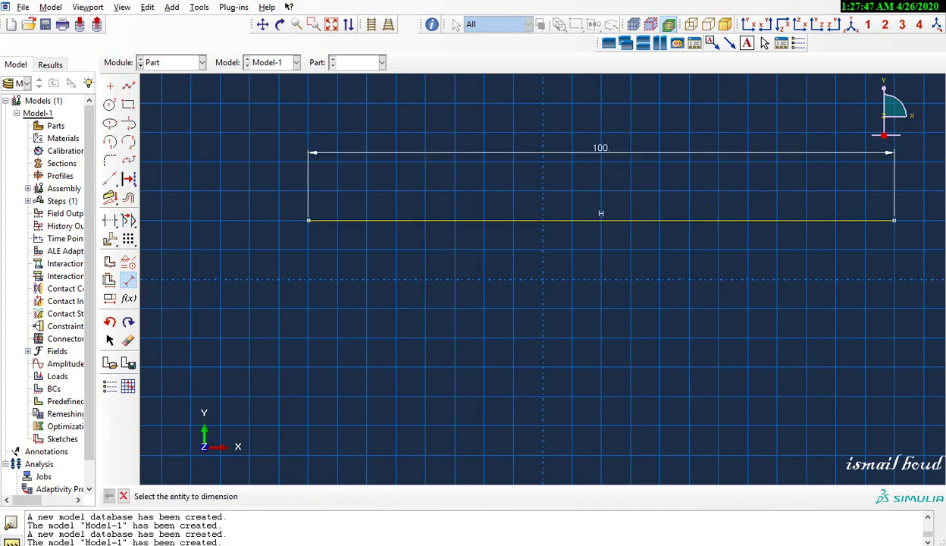
Finish the section sketch and extrude the shell to a depth of 15
click(123, 496)
click(289, 496)
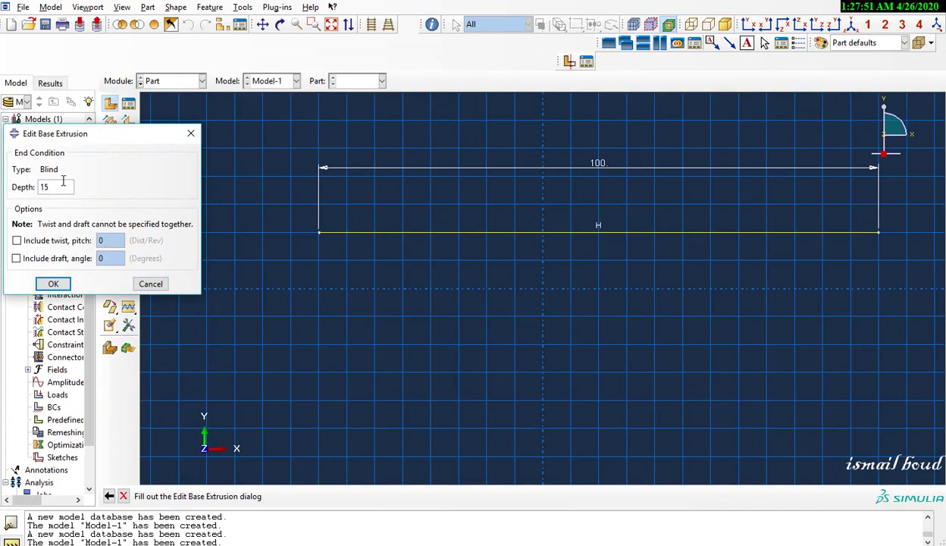
key(Return)
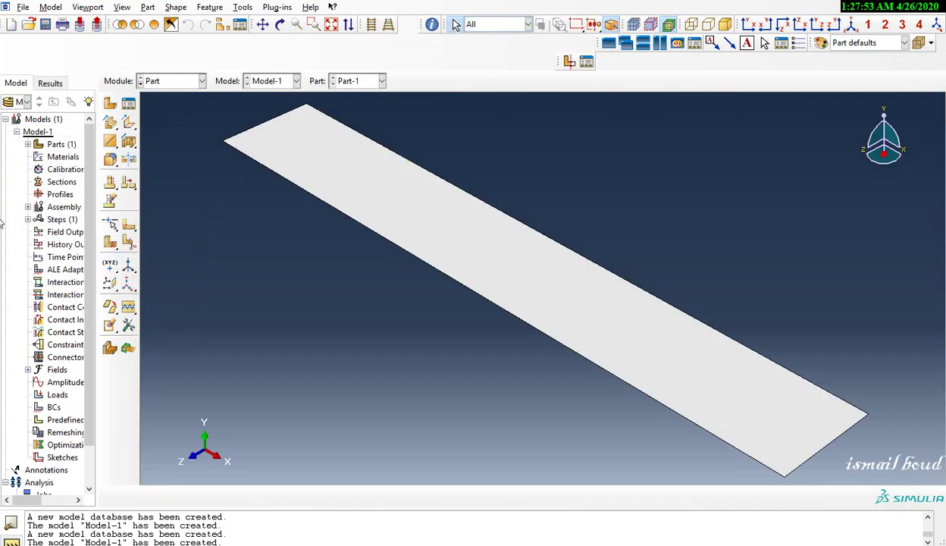
Start a face partition sketch oriented by the plate's short end edge and draw two vertical lines across it, about 14 from each end
click(128, 228)
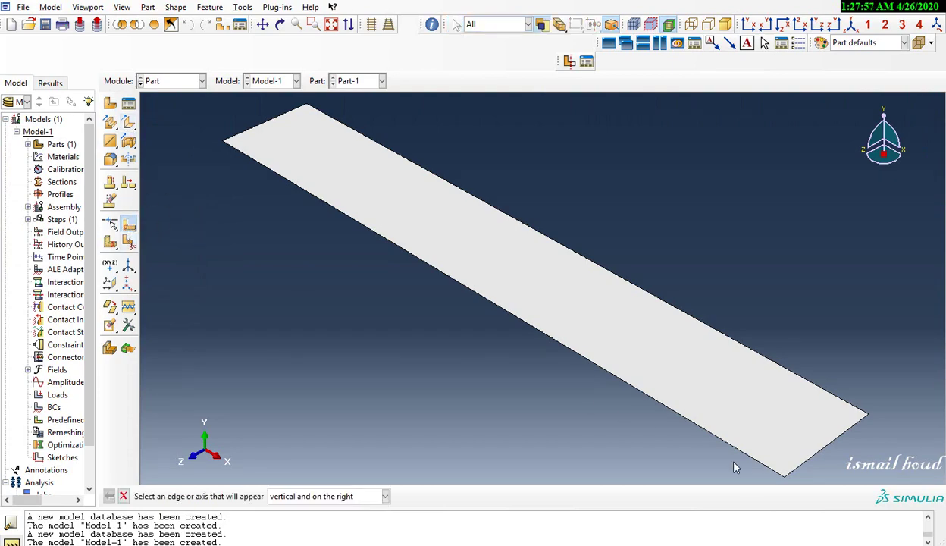
click(833, 446)
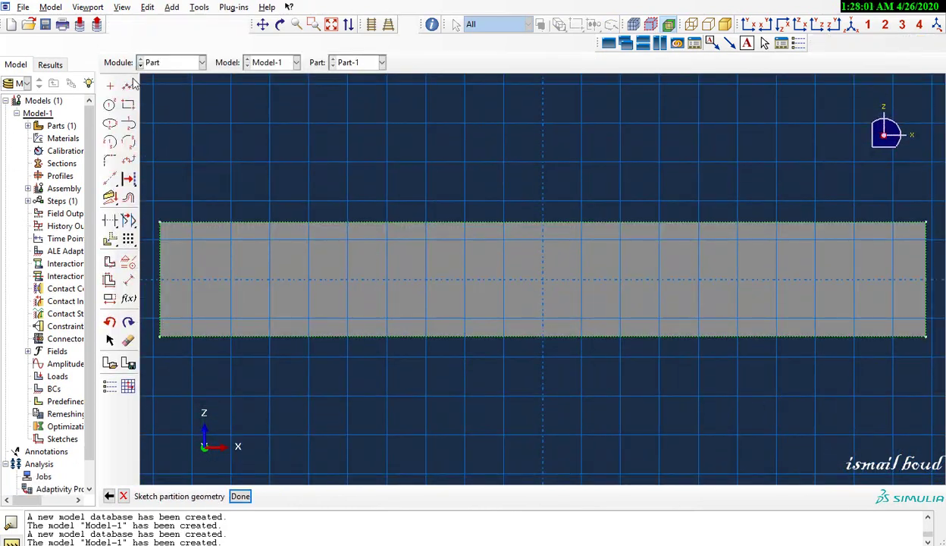
click(128, 86)
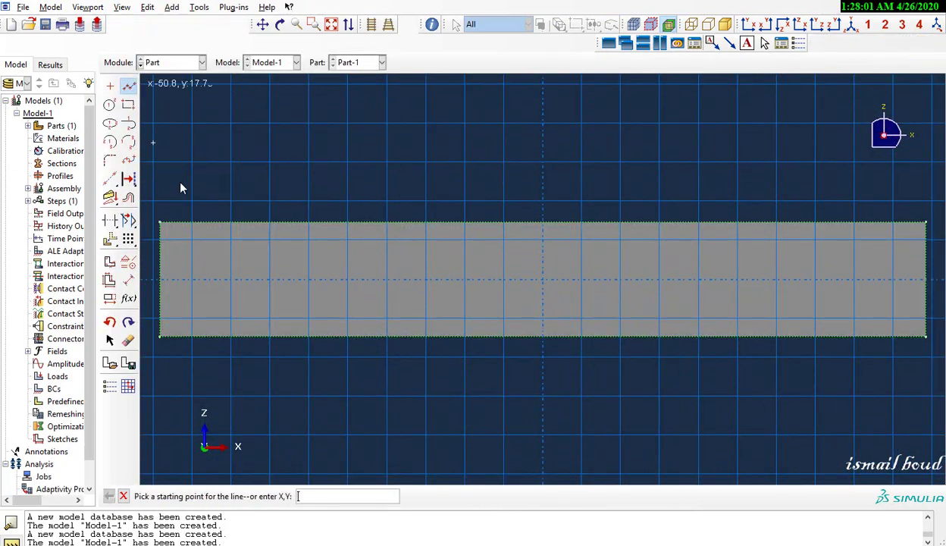
click(271, 204)
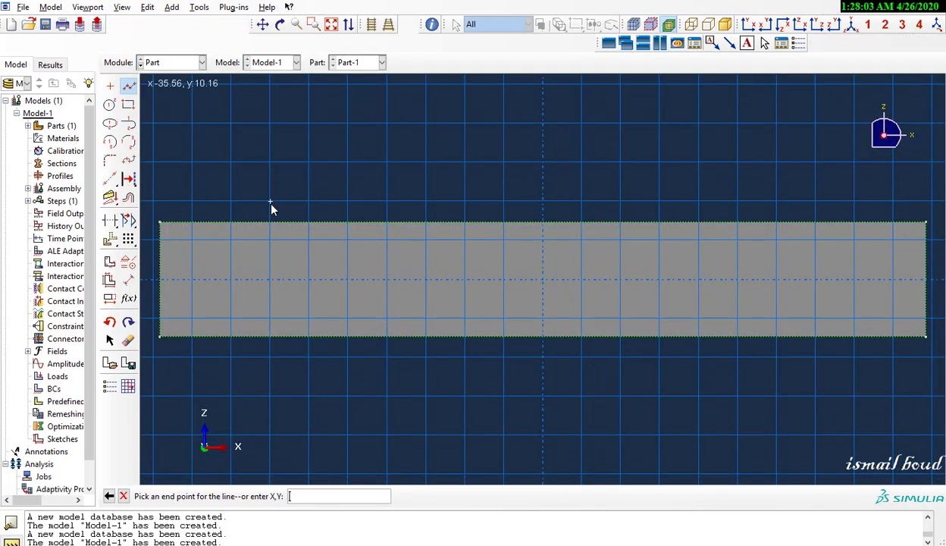
click(272, 357)
click(133, 87)
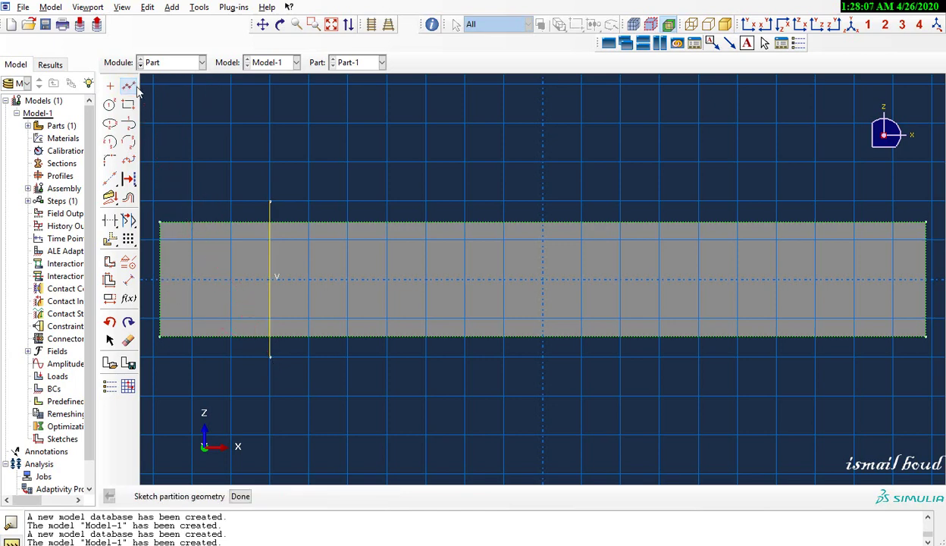
click(133, 87)
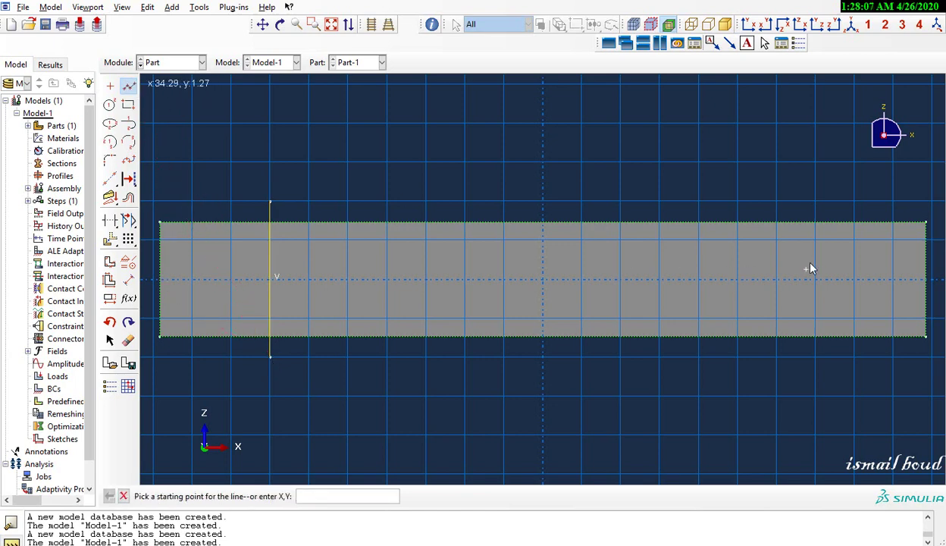
click(816, 203)
click(816, 357)
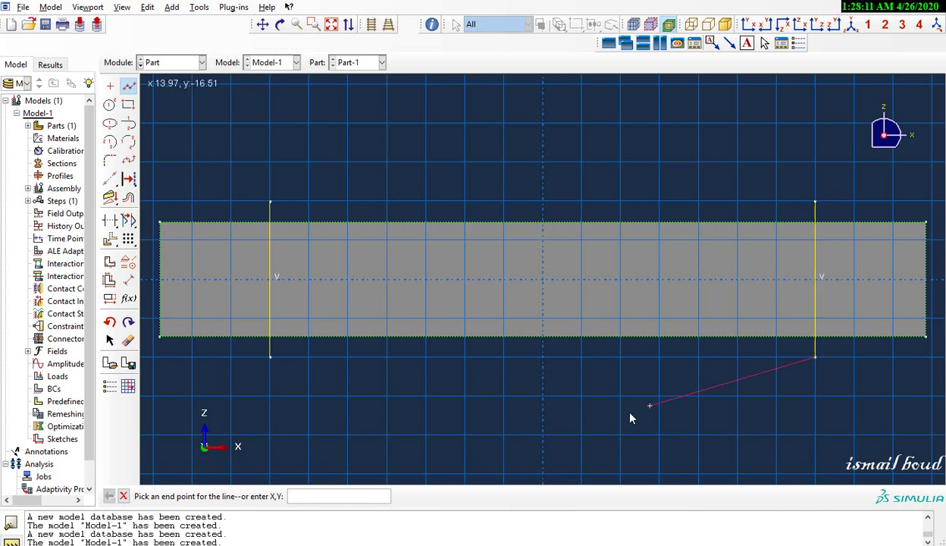
Dimension the left partition line at 15 from the plate's left edge
click(128, 279)
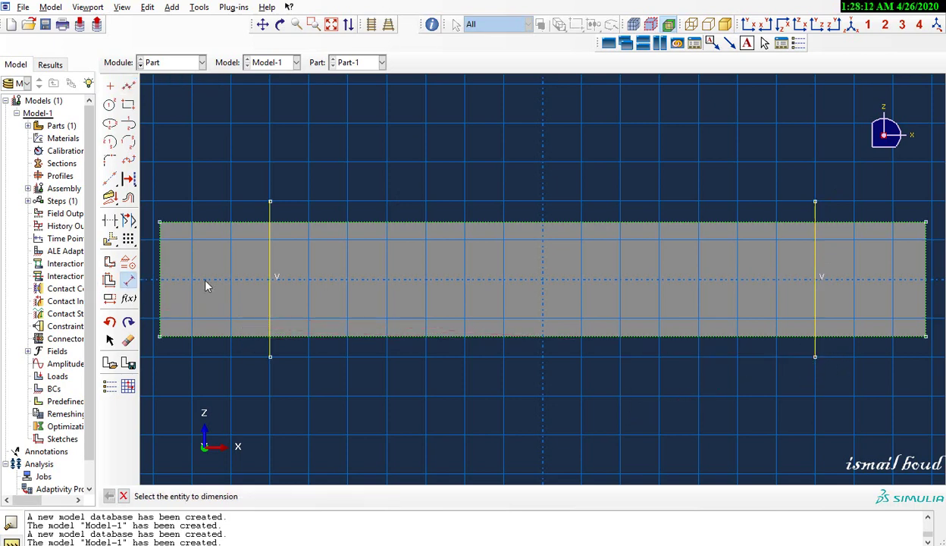
click(270, 275)
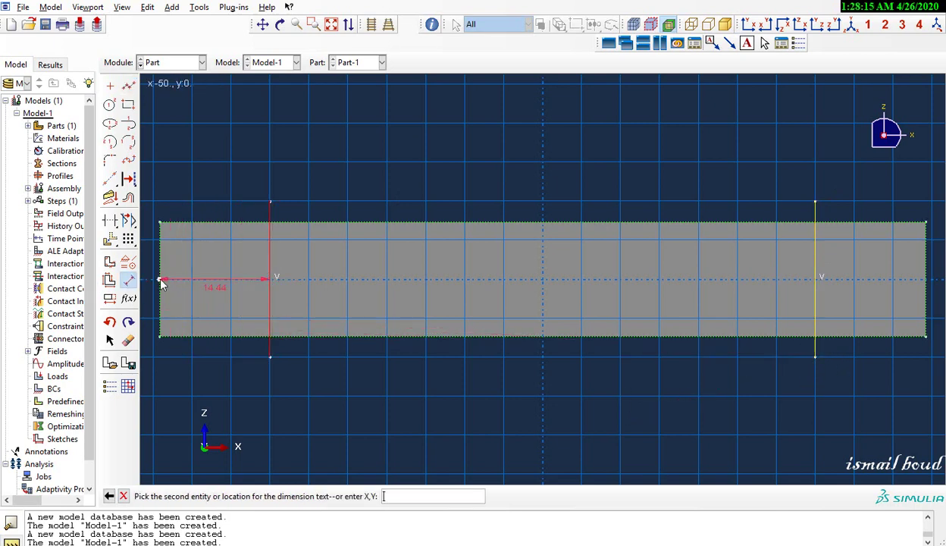
click(160, 279)
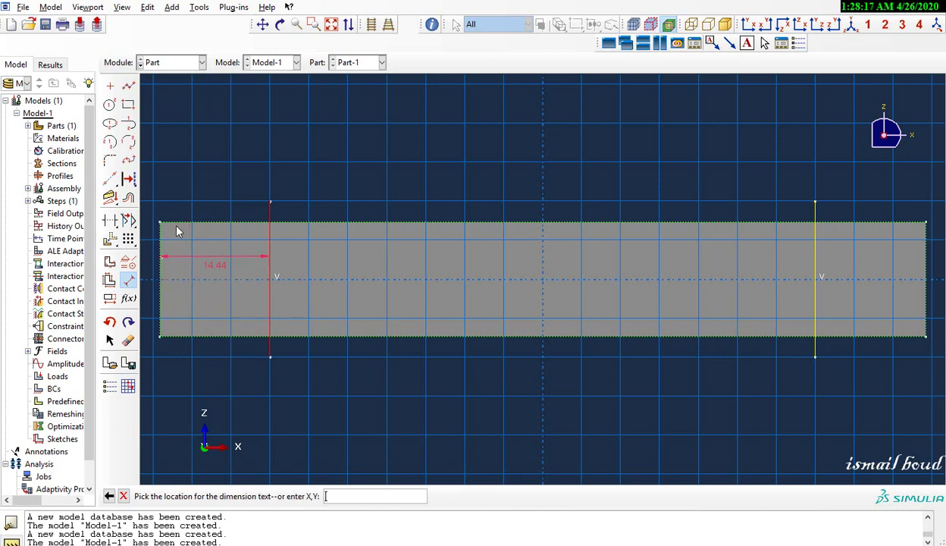
click(209, 172)
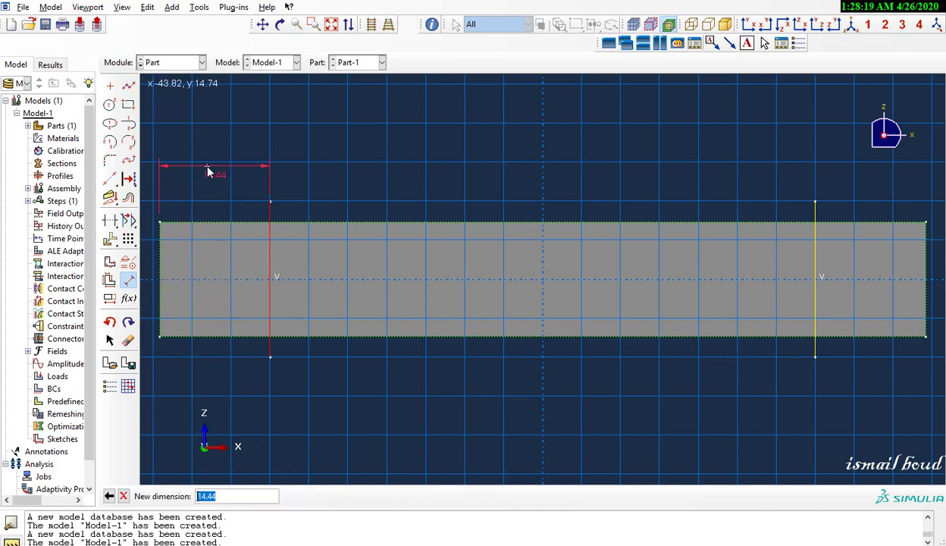
text(15)
key(Return)
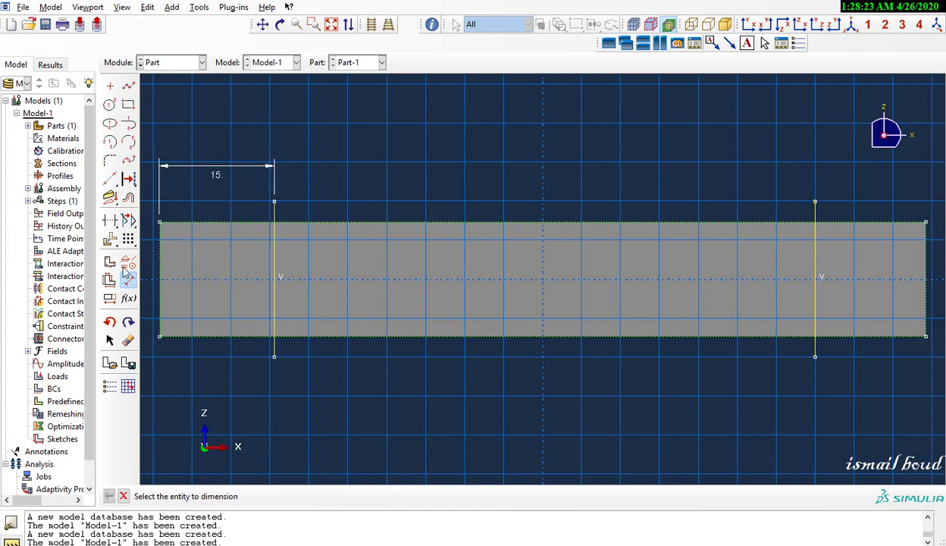
Dimension the right partition line at 15 from the plate's right edge and complete the partition sketch
click(815, 281)
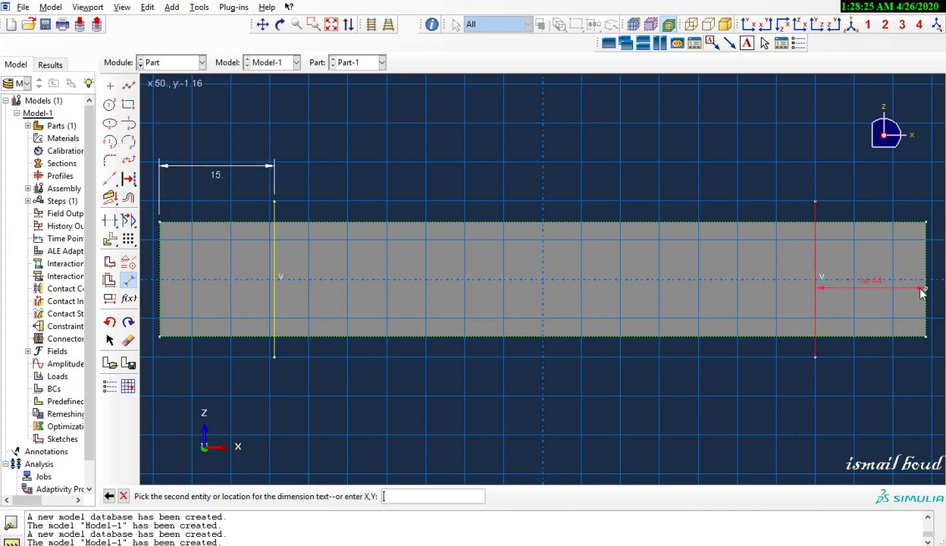
click(900, 156)
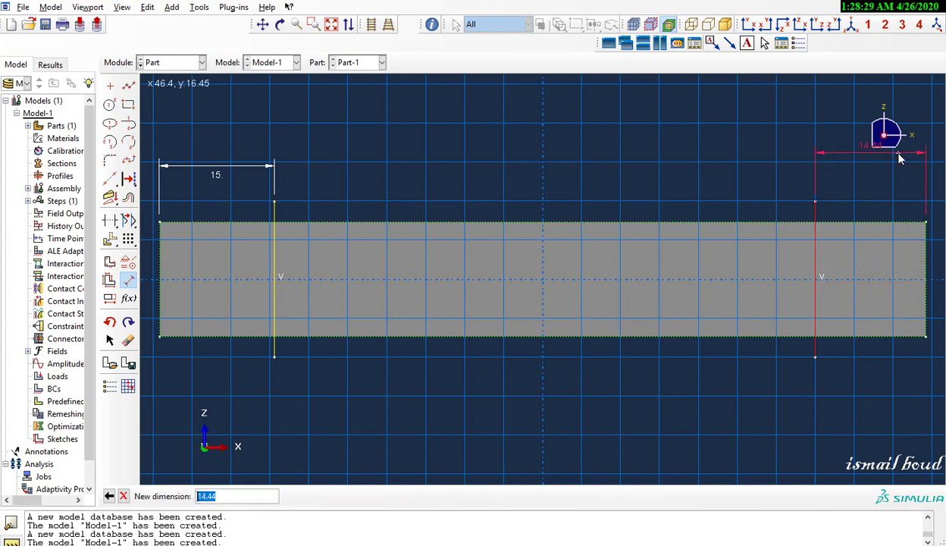
key(BackSpace)
key(Return)
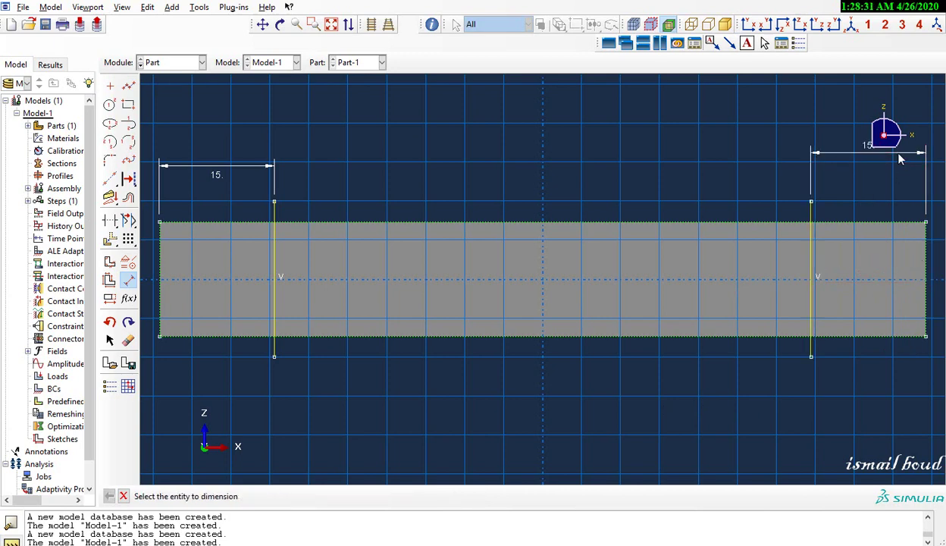
click(123, 496)
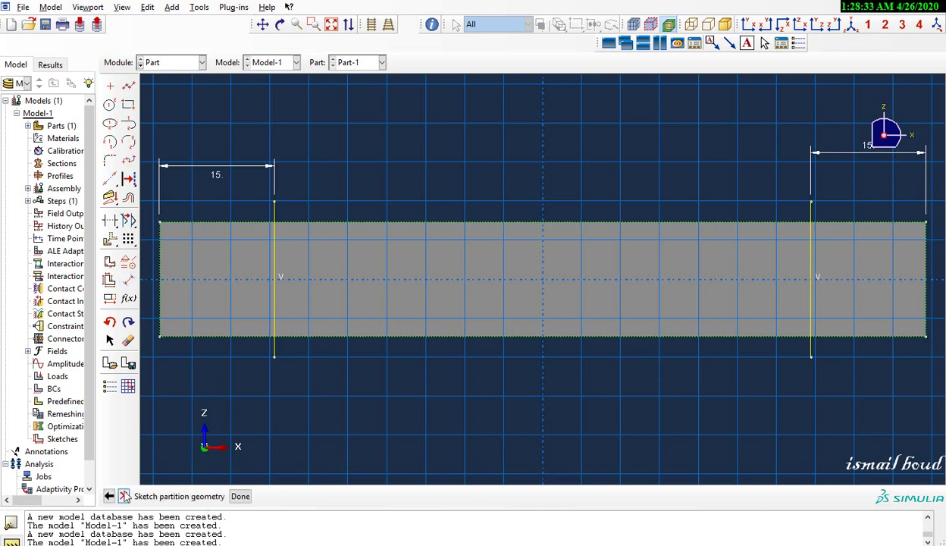
click(236, 497)
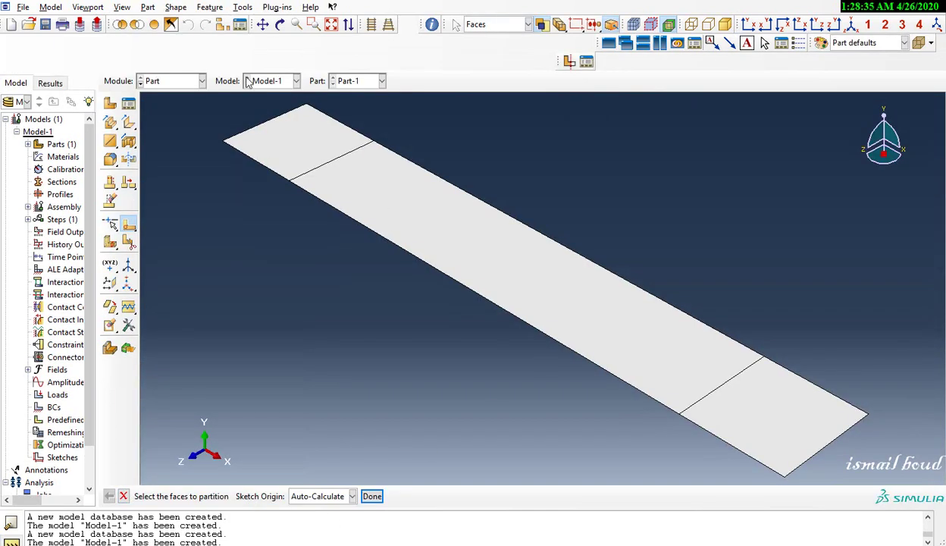
click(783, 25)
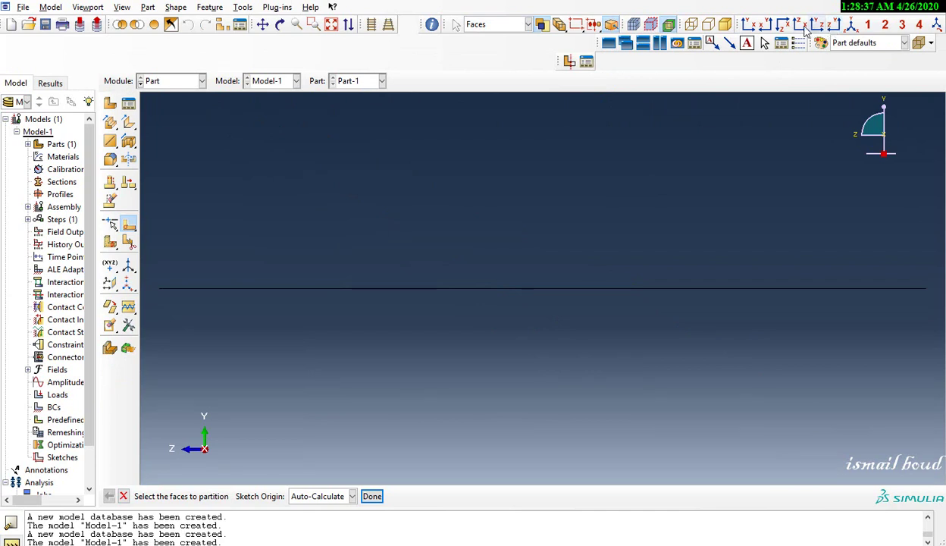
click(781, 27)
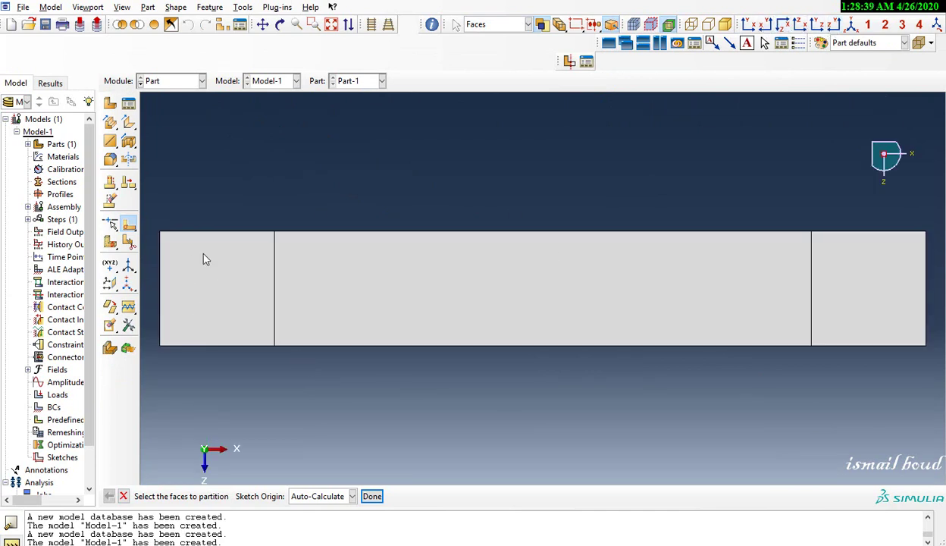
click(762, 287)
scroll(659, 287, up, 1)
scroll(872, 258, down, 1)
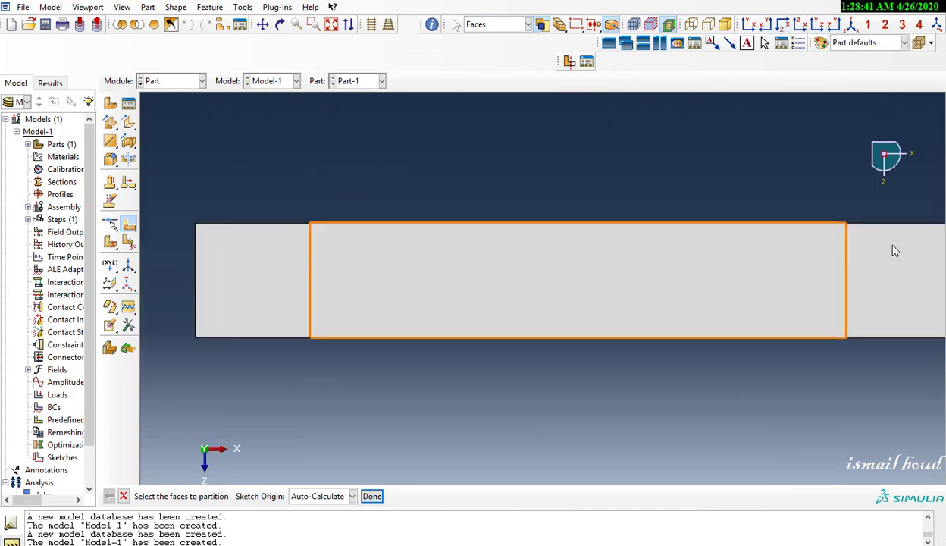
Create a second 3D part named p as a discrete rigid solid extrusion, keeping the approximate size of 200
click(110, 103)
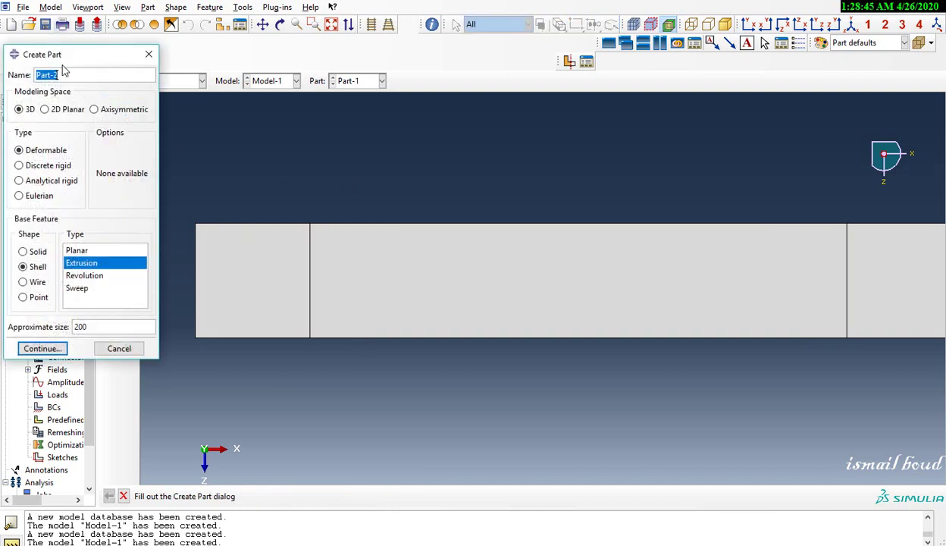
key(BackSpace)
click(21, 167)
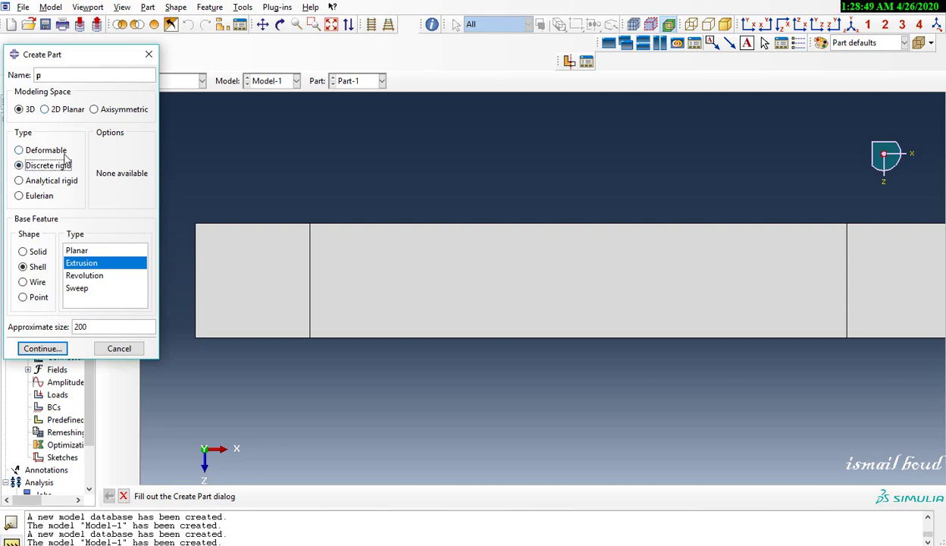
click(36, 258)
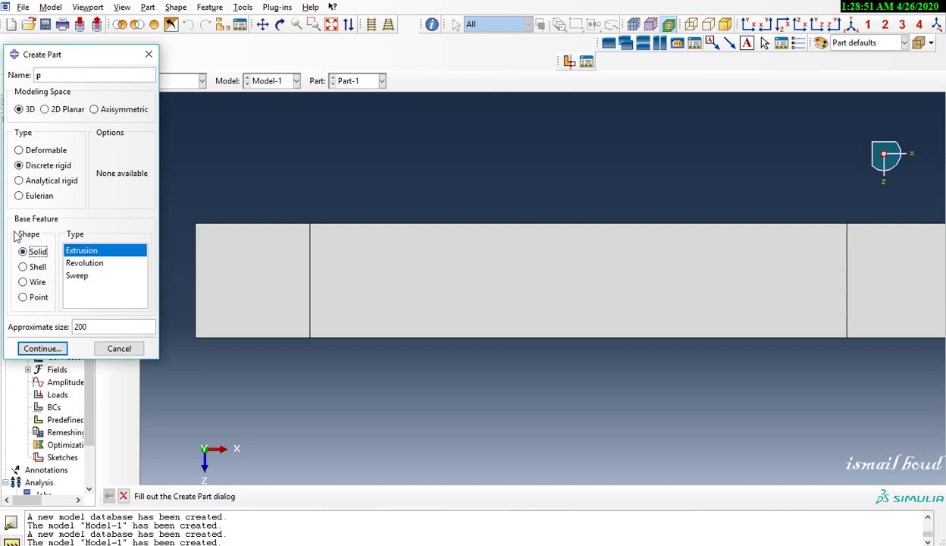
click(51, 348)
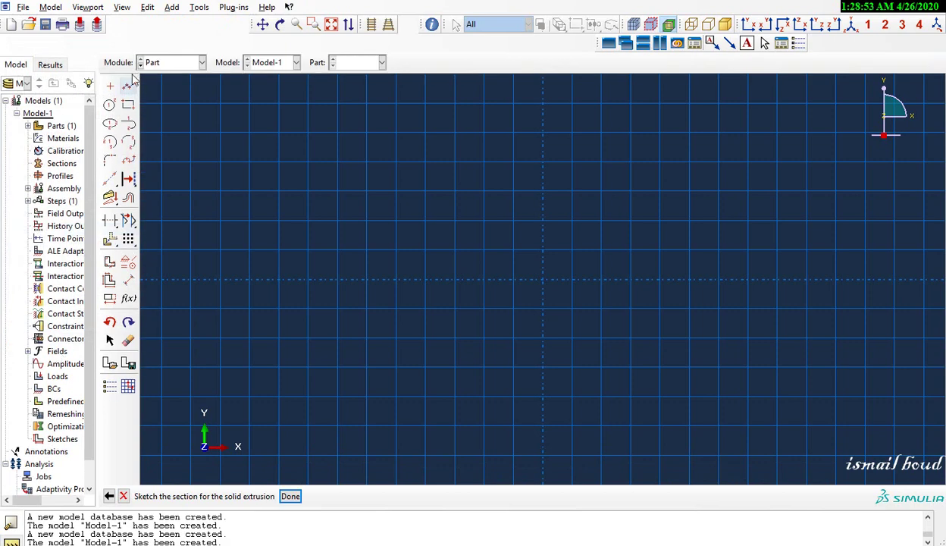
Sketch an upright rectangle about 5 wide and 15 high in the upper-left quadrant, above the horizontal axis
click(128, 105)
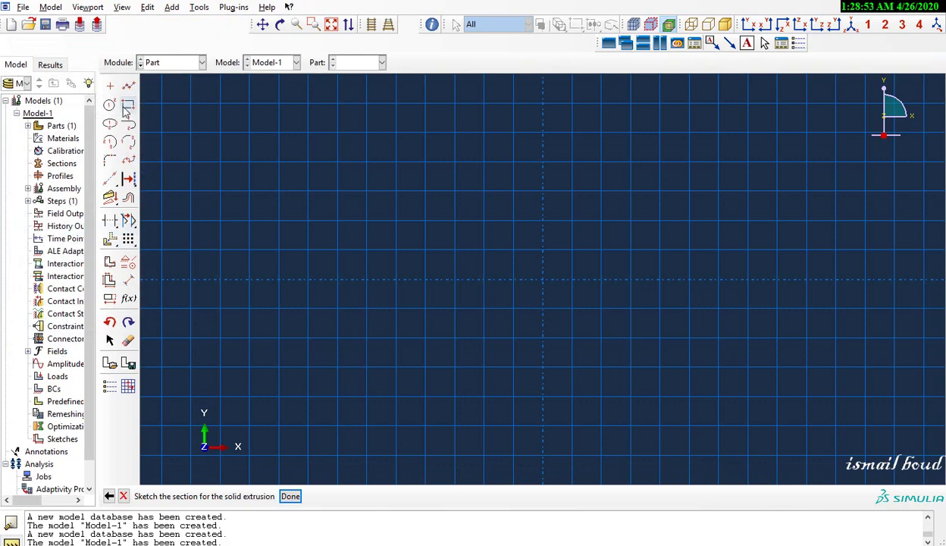
click(308, 163)
click(337, 248)
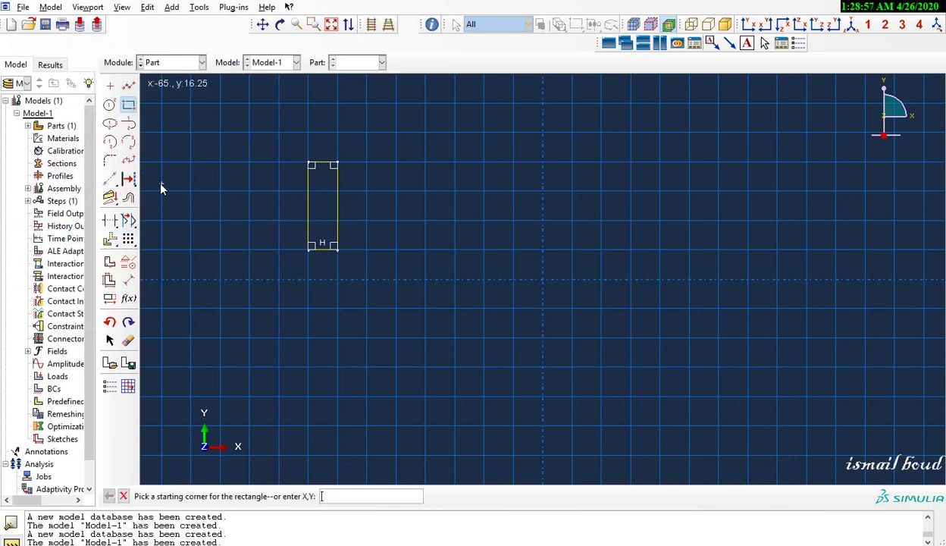
Dimension the rectangle's height at 15 and its width at 5
click(129, 280)
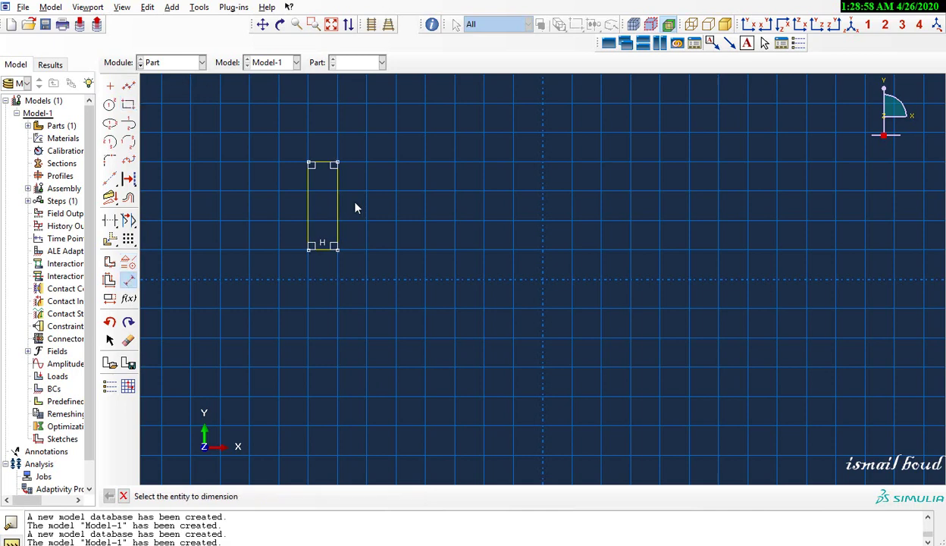
click(308, 205)
click(258, 202)
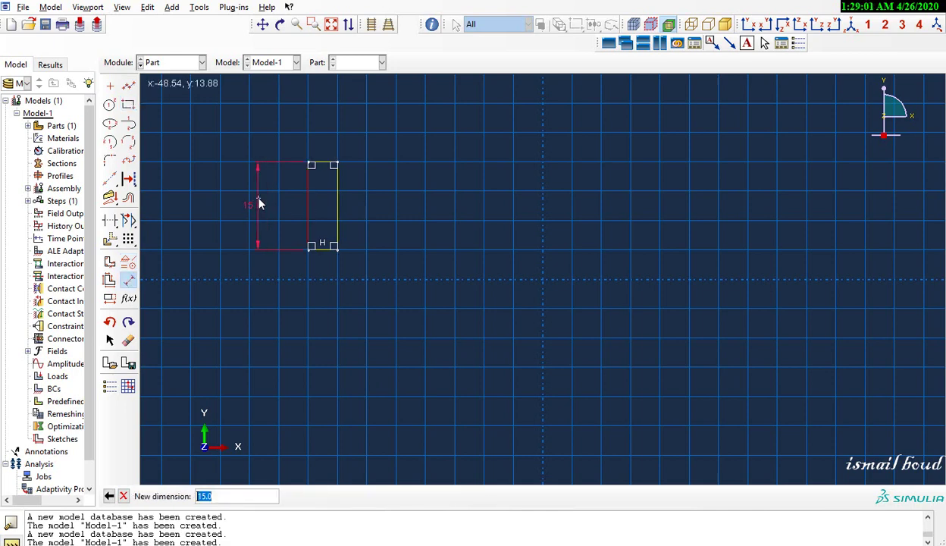
key(Return)
click(317, 162)
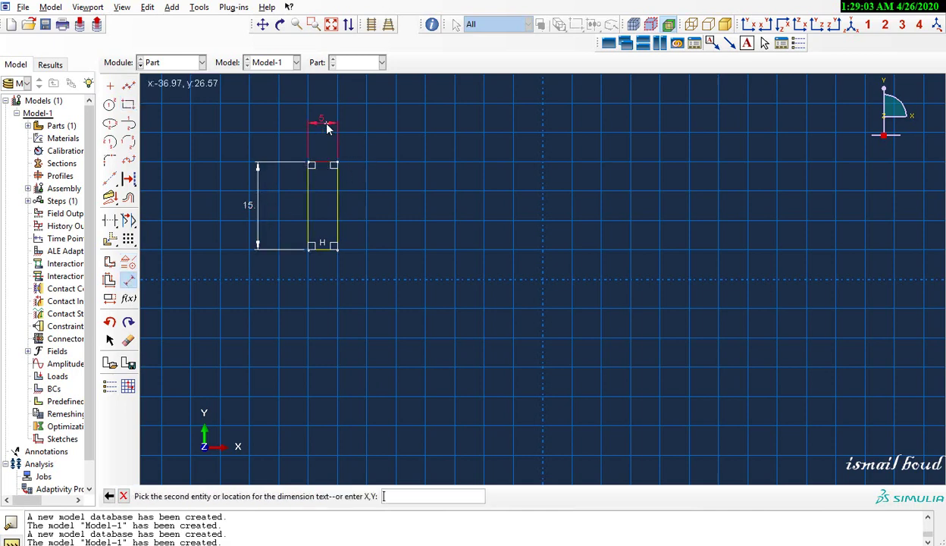
click(326, 126)
key(Return)
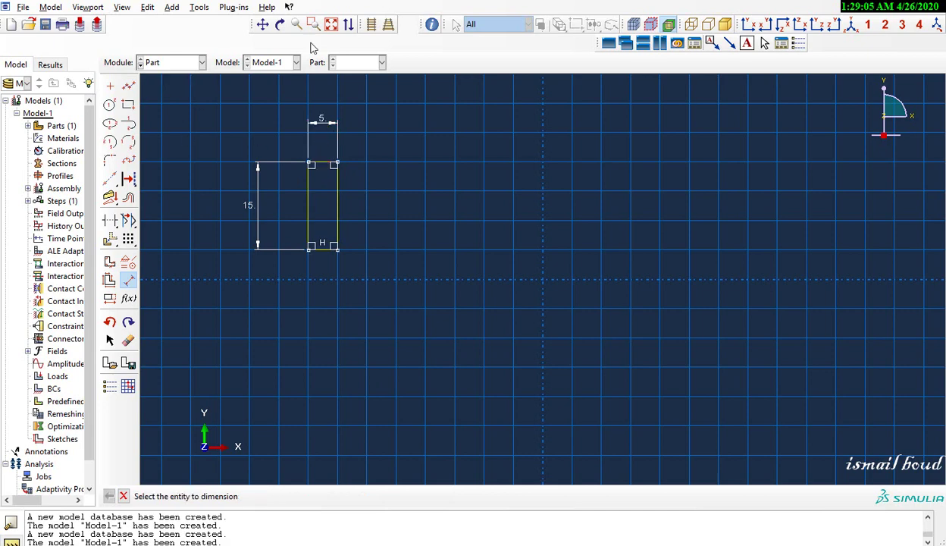
Draw a tangent arc bulging below the rectangle, from its bottom-left corner to its bottom-right corner
scroll(316, 107, up, 4)
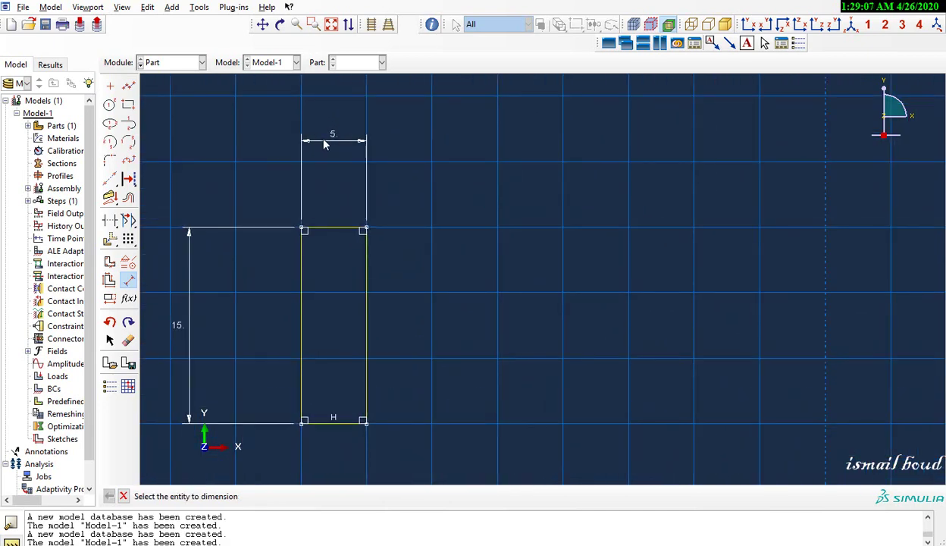
scroll(284, 327, down, 2)
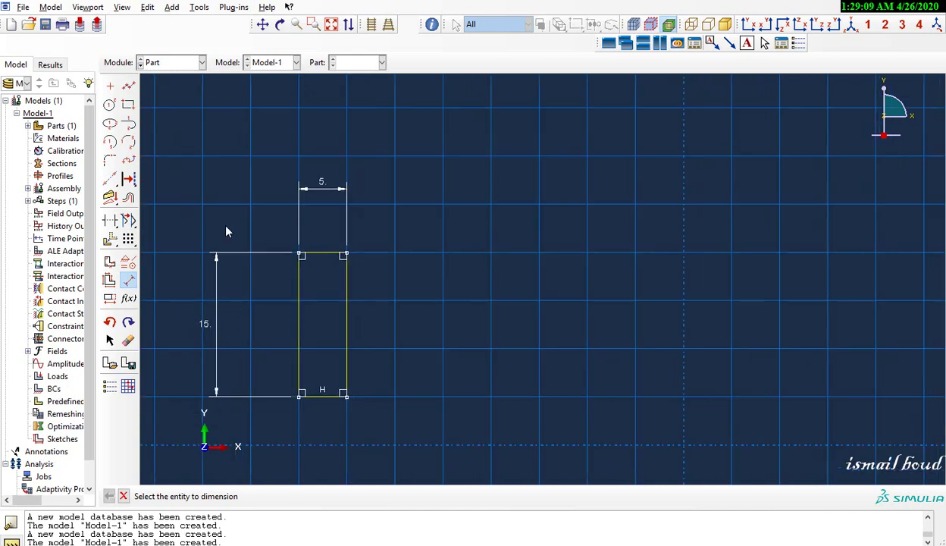
click(132, 125)
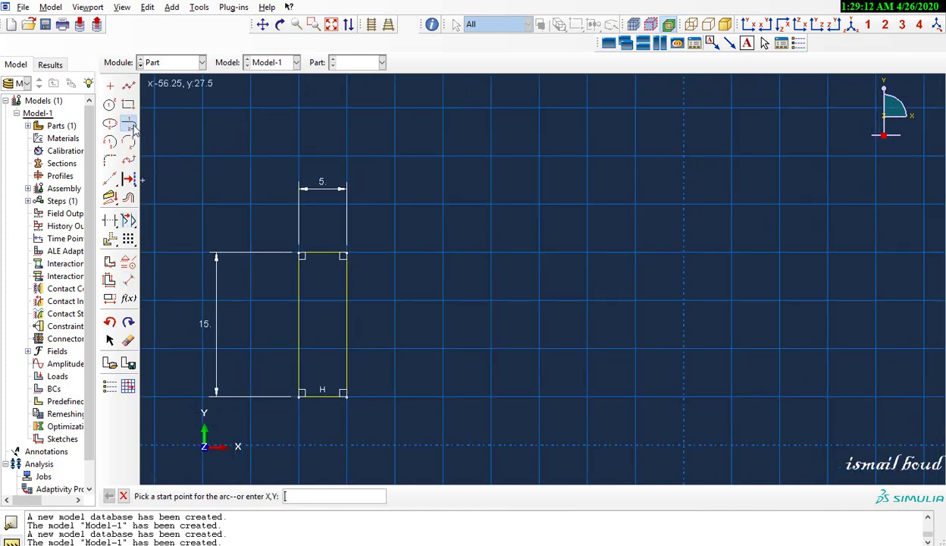
click(300, 401)
click(352, 405)
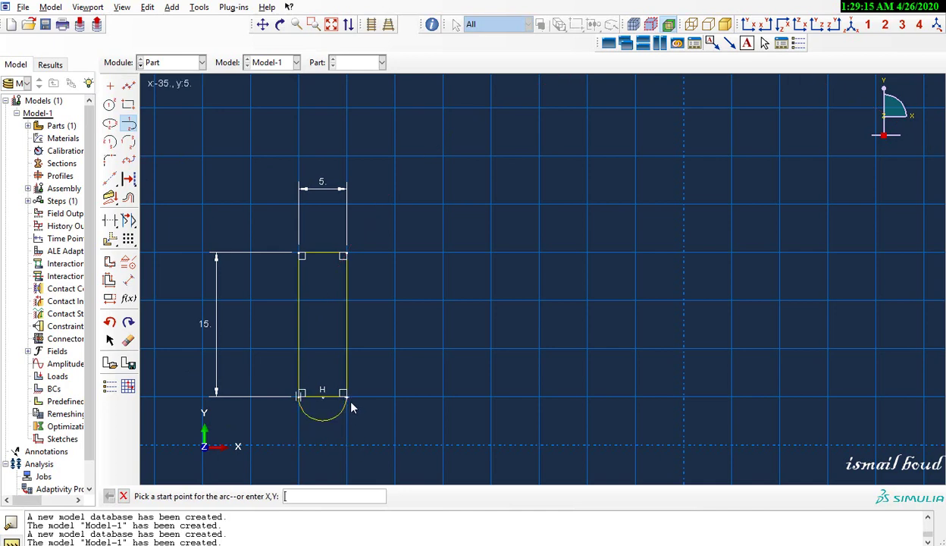
Trim away the straight segment between the arc's ends and extrude the finished profile into a solid
scroll(352, 406, down, 1)
scroll(352, 408, up, 1)
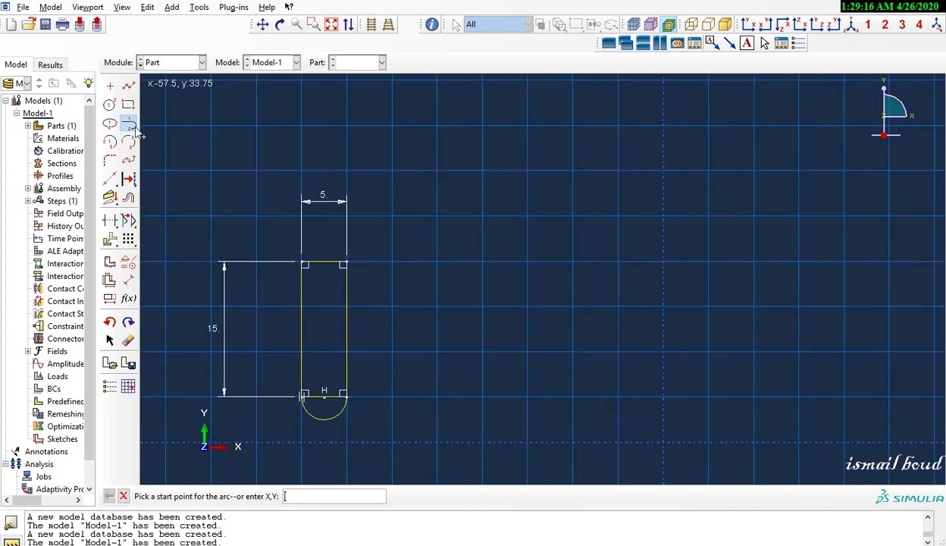
click(110, 220)
click(316, 396)
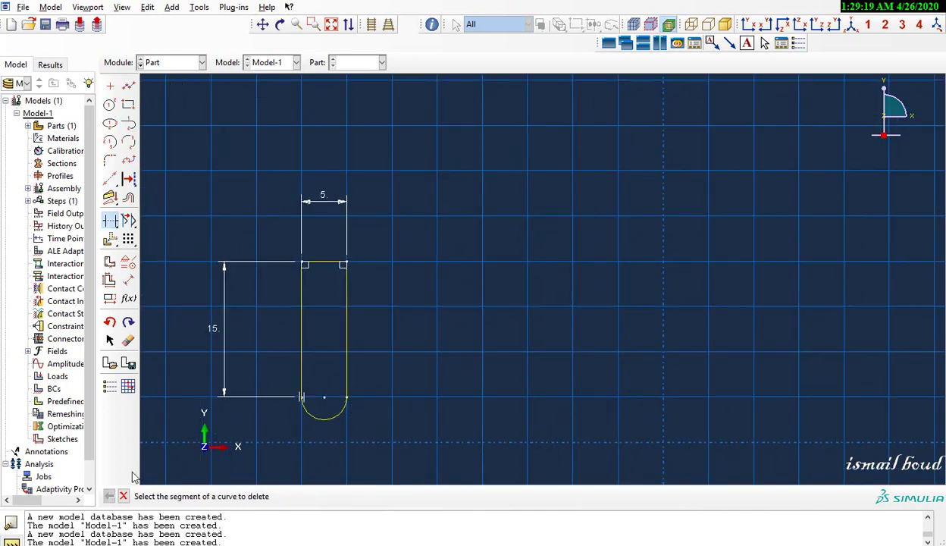
click(123, 496)
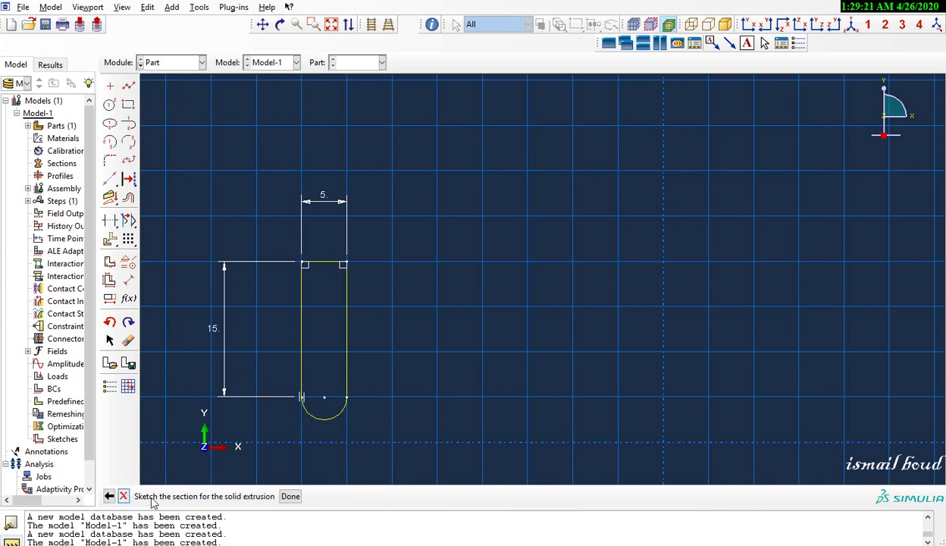
click(290, 496)
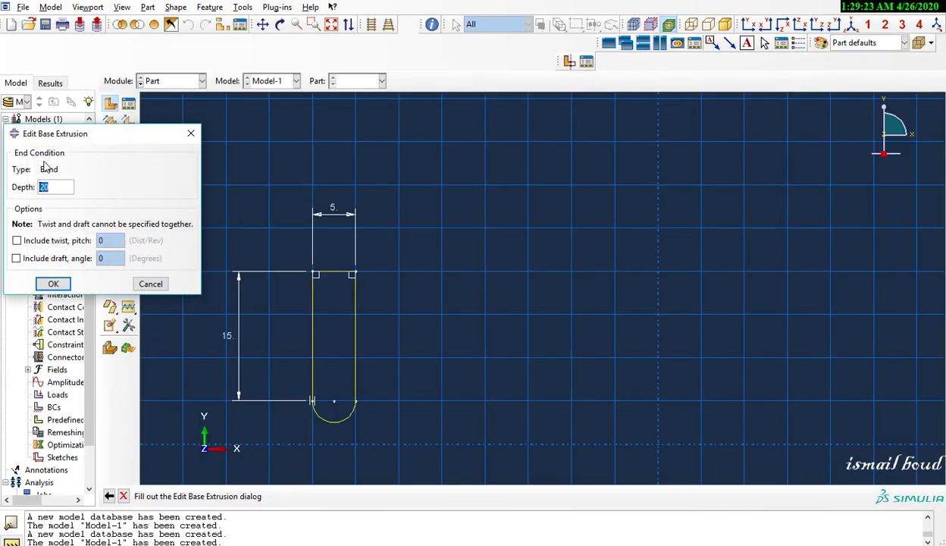
key(Return)
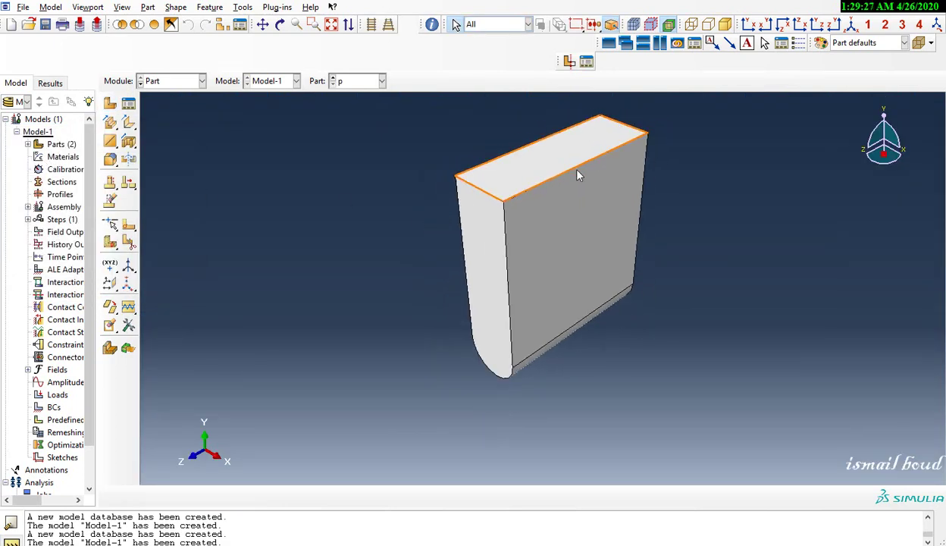
Display Part-1 and switch to the Property module
click(191, 83)
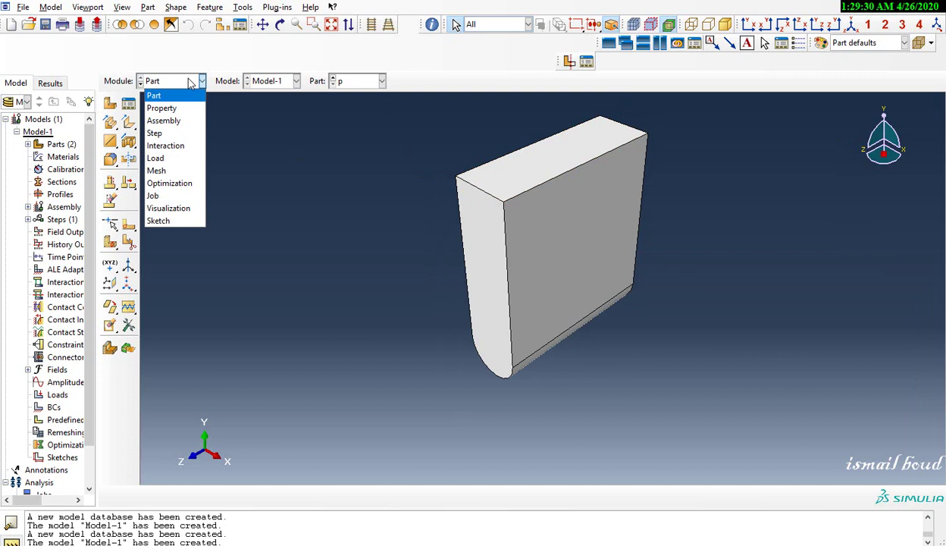
click(266, 112)
click(356, 80)
click(353, 92)
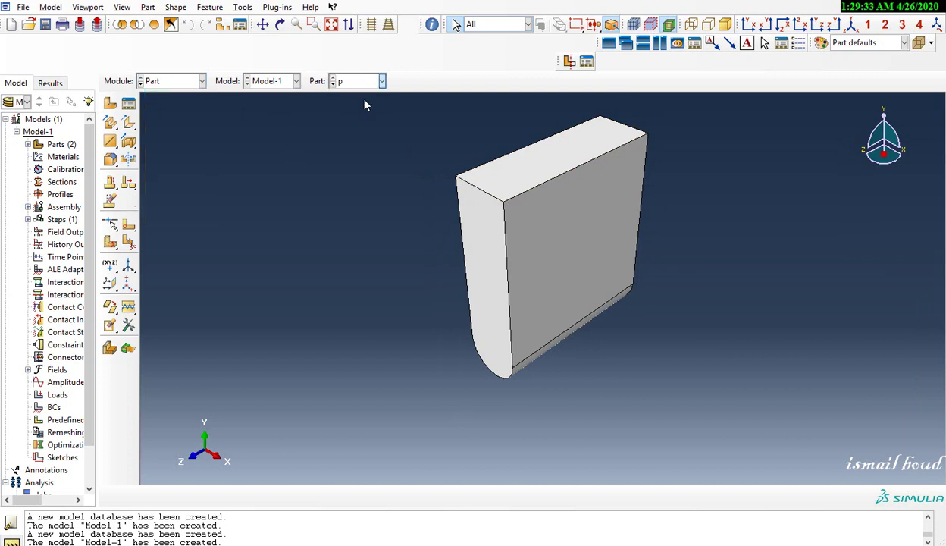
click(167, 80)
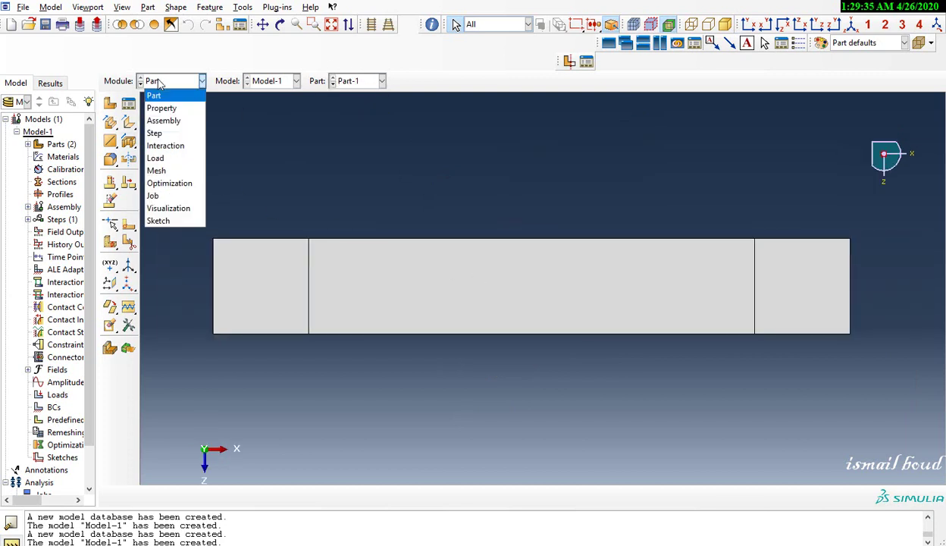
click(168, 114)
Start a new material and name it lamina
click(128, 103)
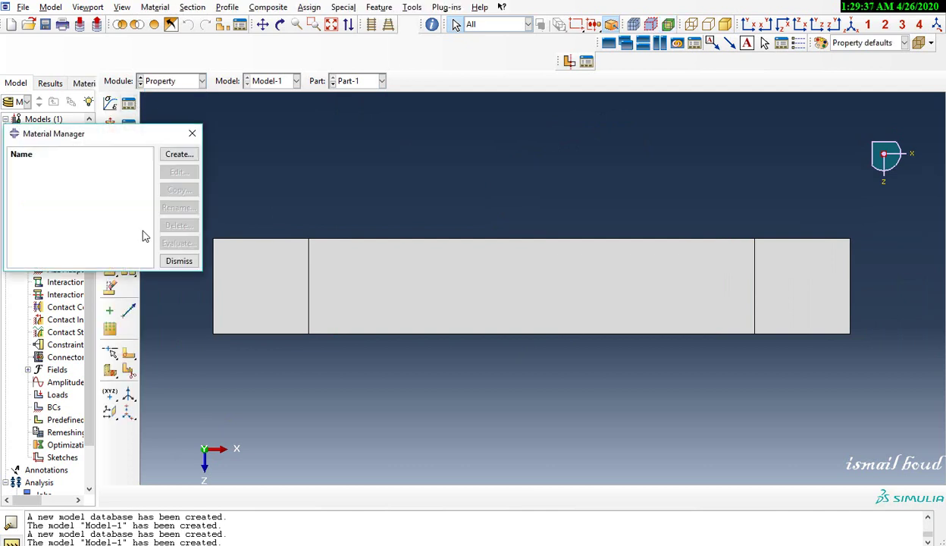
click(176, 155)
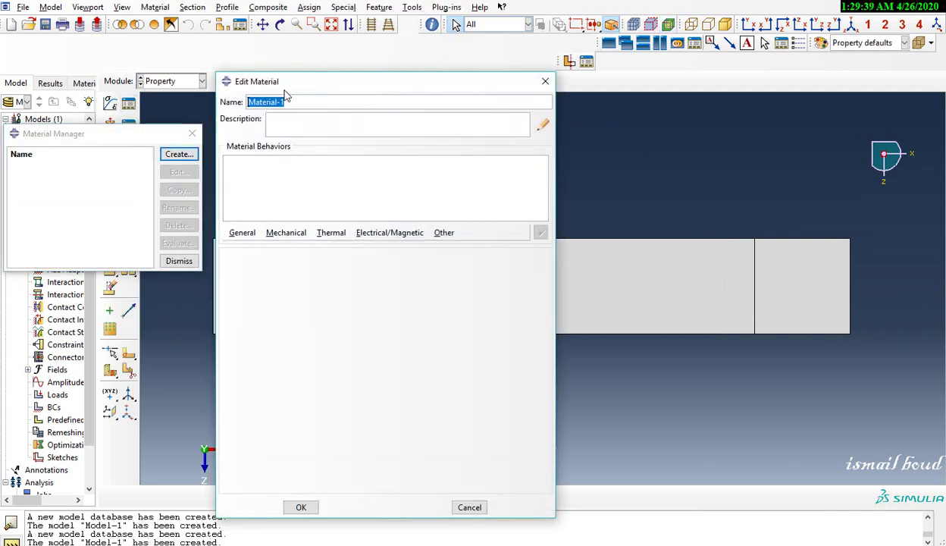
key(BackSpace)
text(lamina)
Add an elastic behavior to the material and set its type to Lamina
click(304, 234)
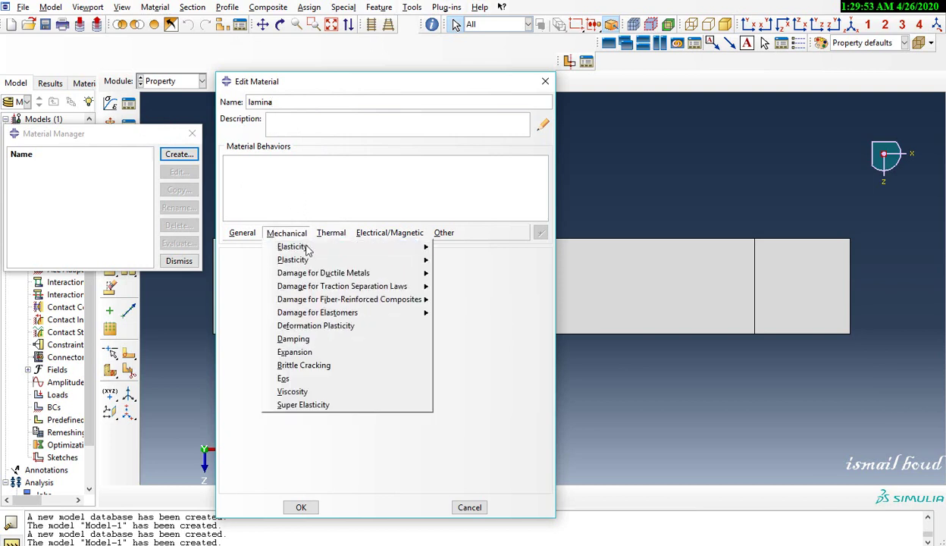
mouse_move(309, 254)
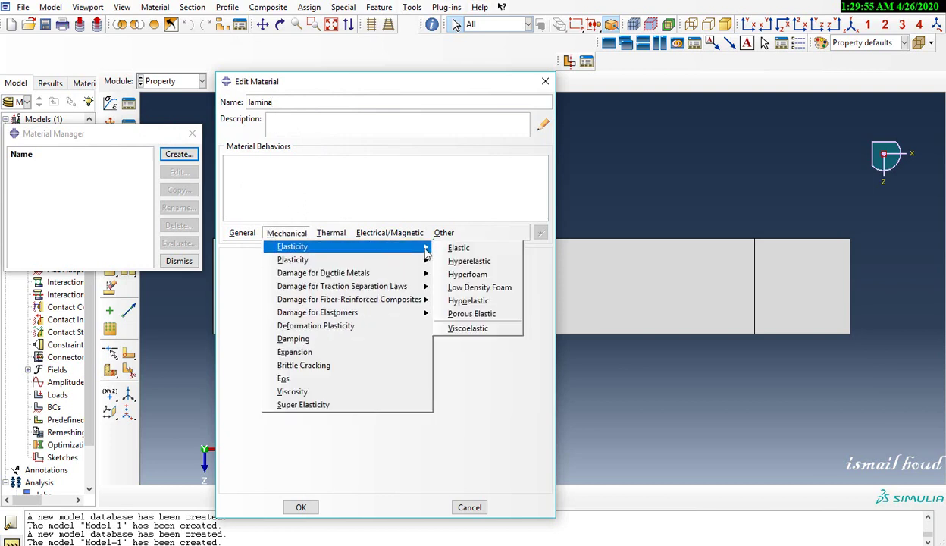
click(457, 249)
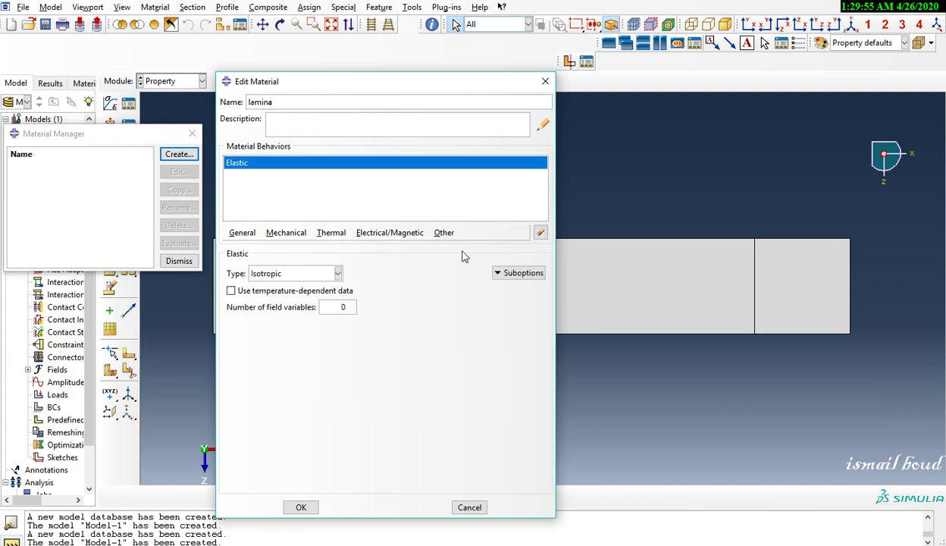
click(275, 275)
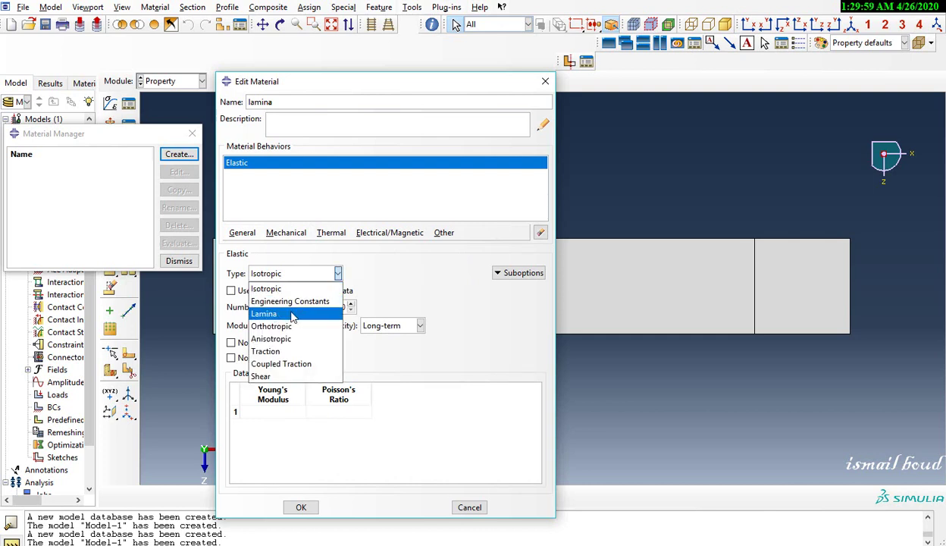
click(288, 314)
Enter 170000 without a unit as the E2 value in the elastic data
click(258, 403)
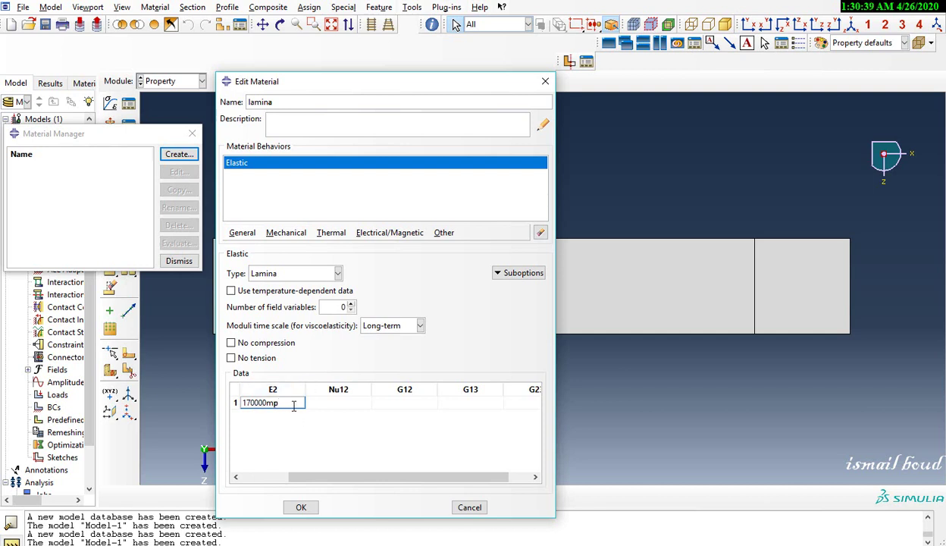
text(a)
key(shift+Left)
key(shift+Left)
key(shift+Left)
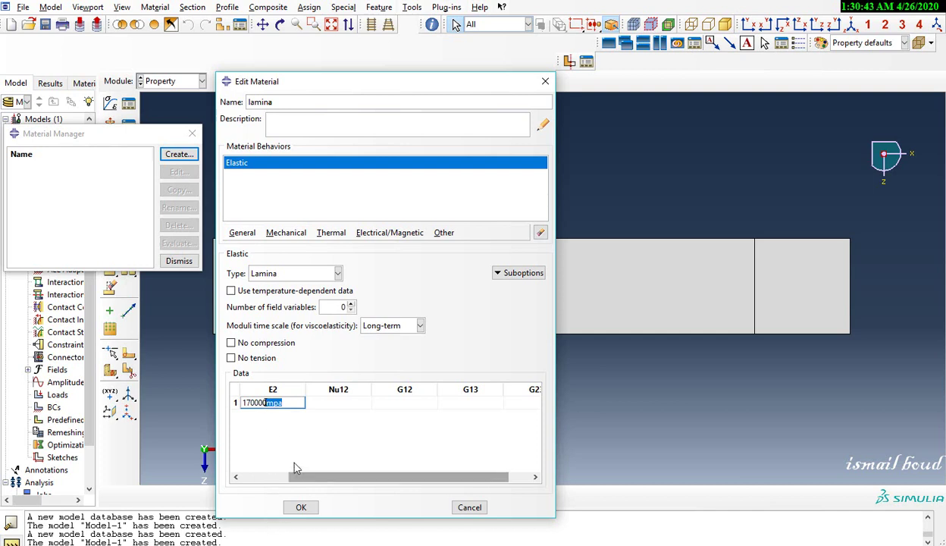
click(295, 403)
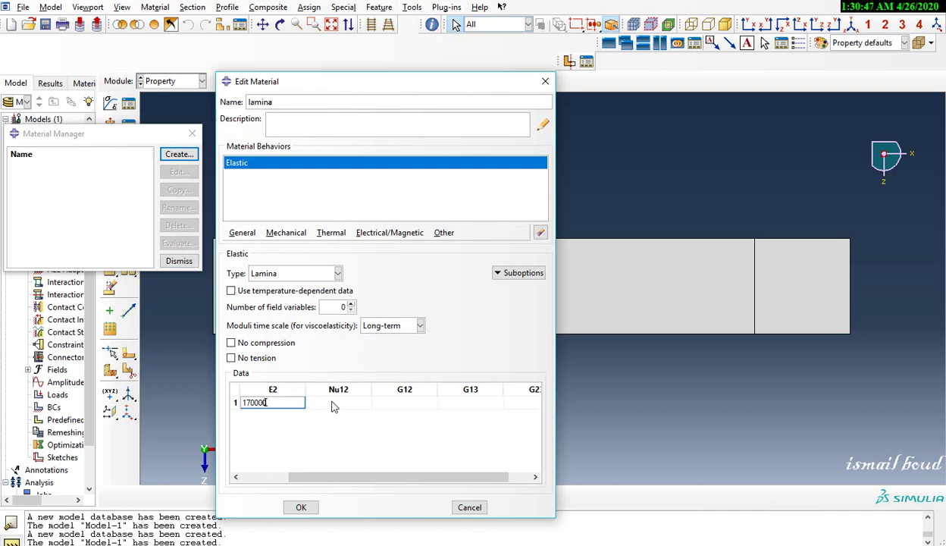
Enter 8500 for Nu12, 0.35 for G12, and 4500 for both G13 and G23
click(344, 407)
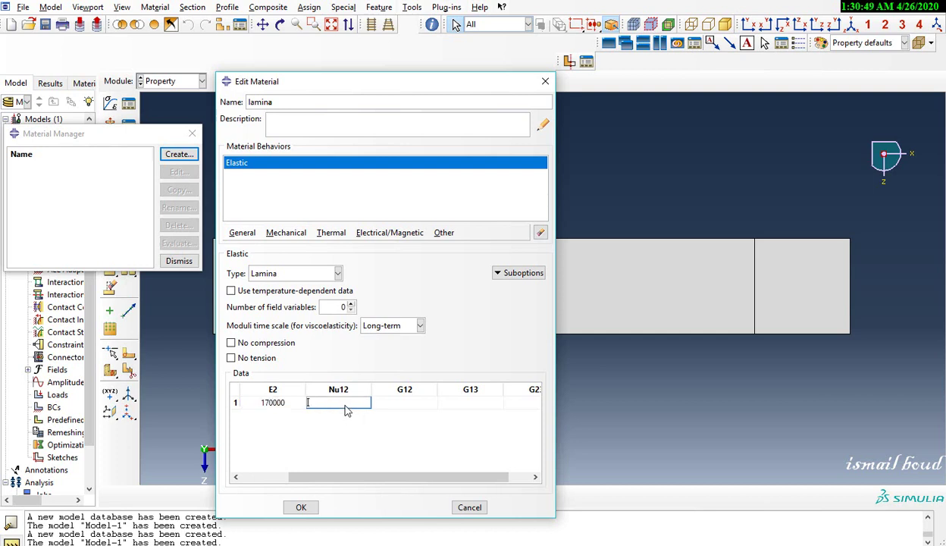
text(8500)
click(407, 402)
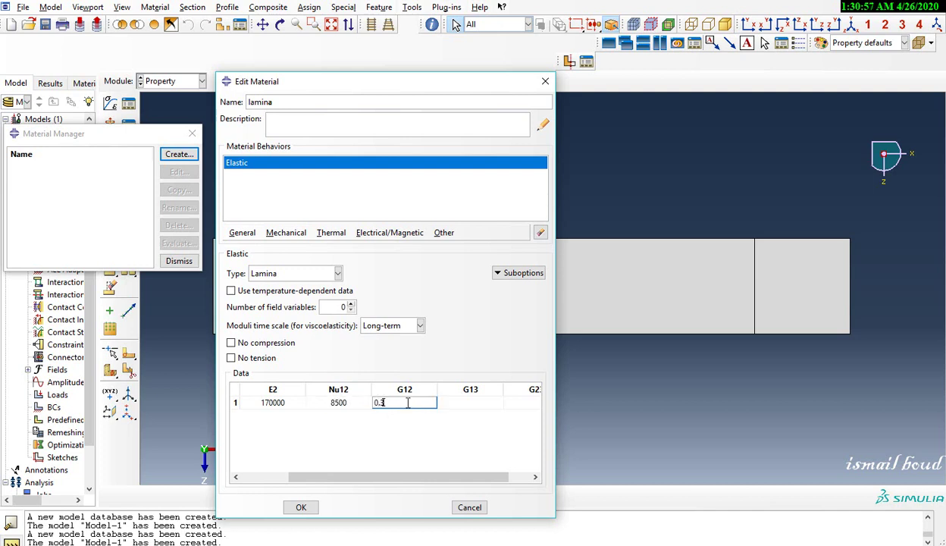
click(439, 403)
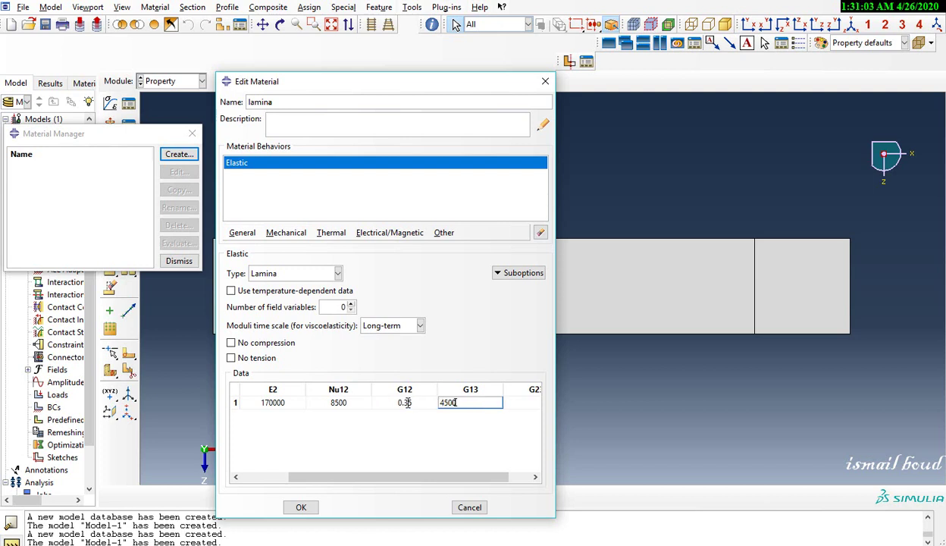
key(Tab)
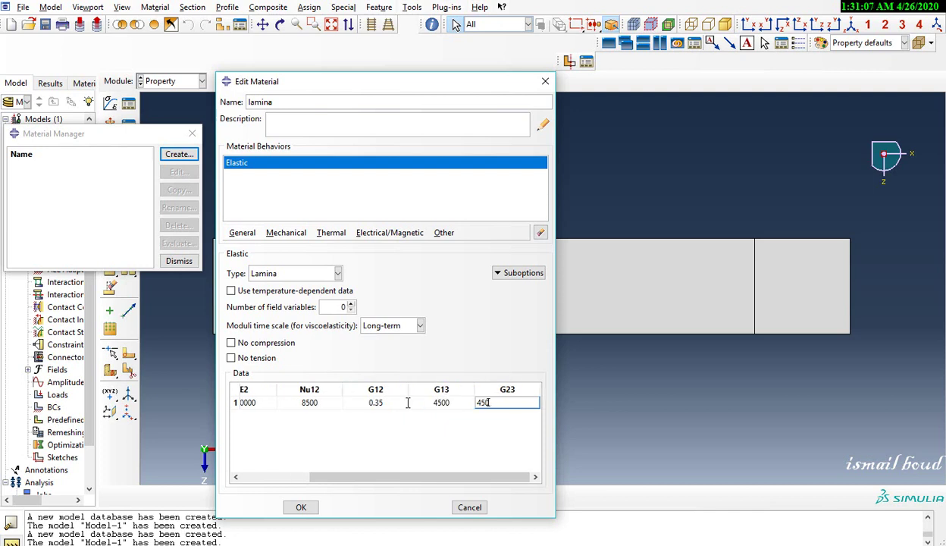
key(ctrl+a)
Cut the row of values from E2 through G23 and paste it back starting at E1
drag(391, 483, 322, 477)
drag(322, 405, 614, 415)
drag(527, 401, 523, 404)
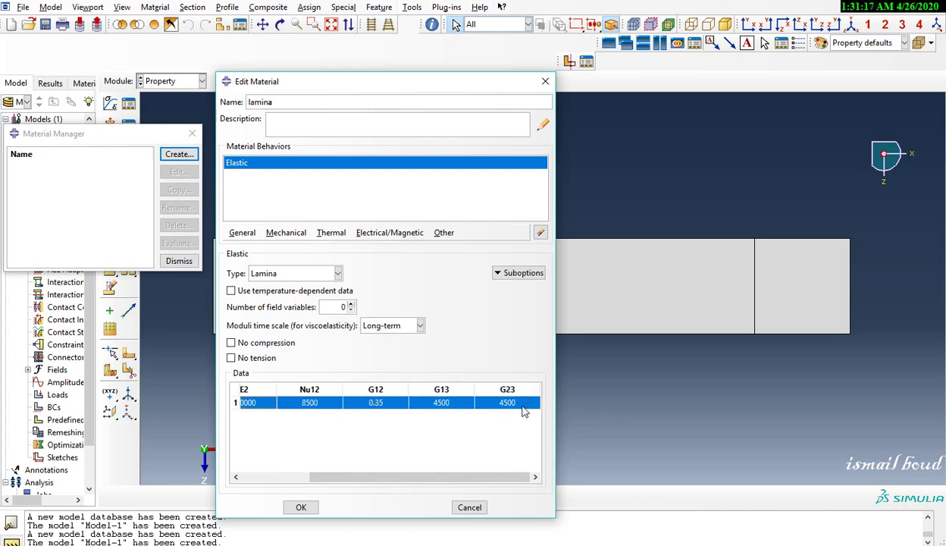
right_click(523, 405)
click(544, 413)
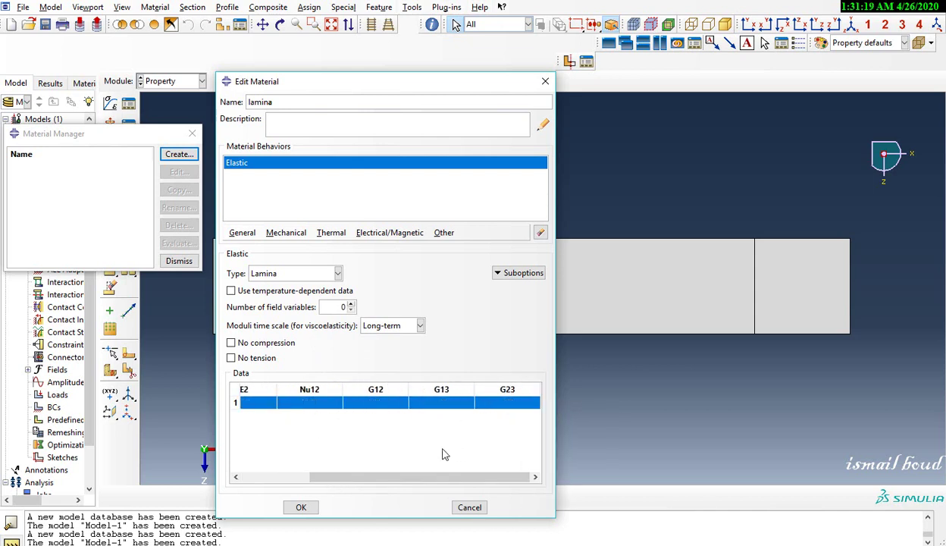
drag(424, 476, 327, 478)
click(293, 405)
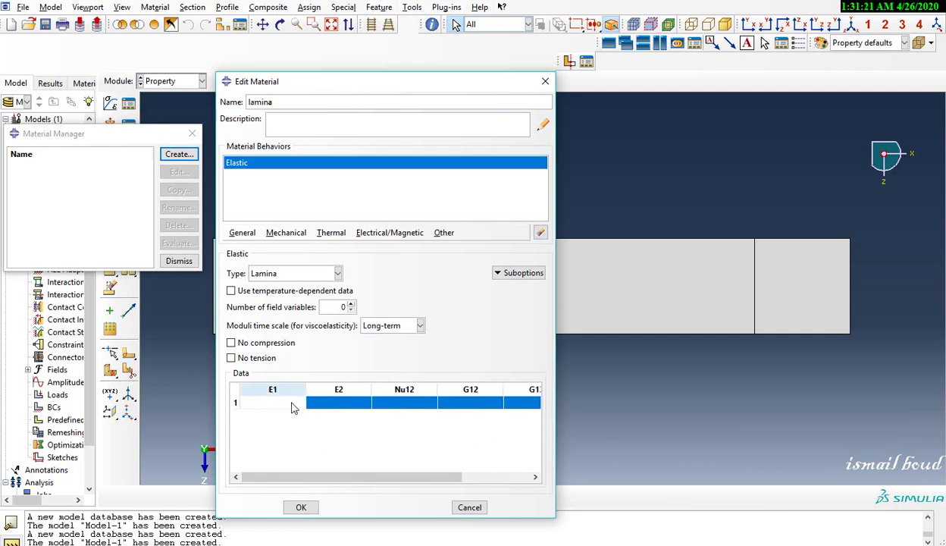
click(292, 404)
right_click(292, 404)
click(311, 427)
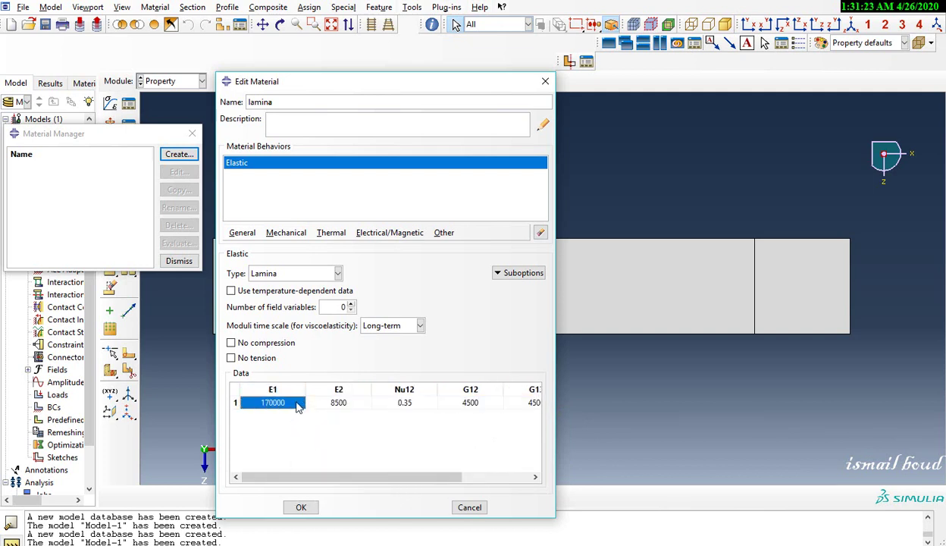
Set G23 to 5000 and save the lamina material
drag(336, 477, 464, 482)
click(488, 404)
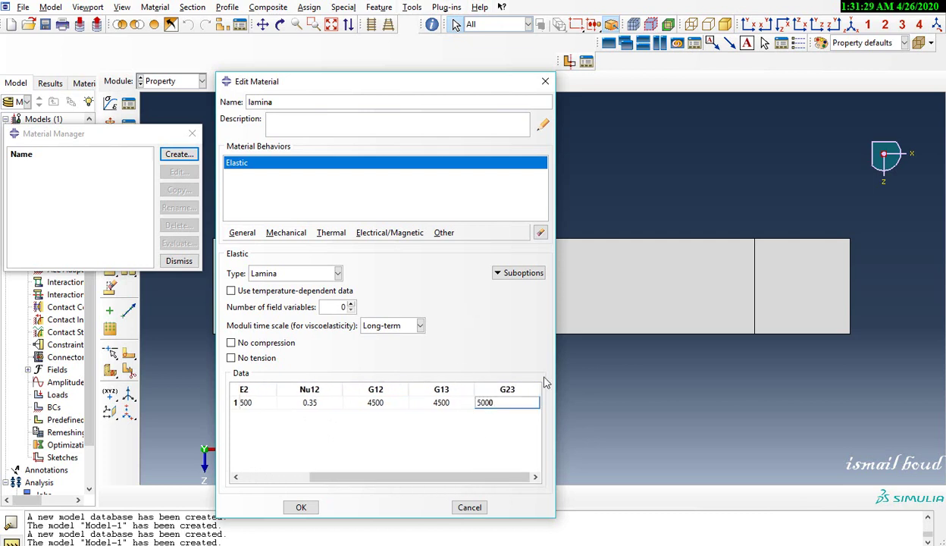
click(301, 506)
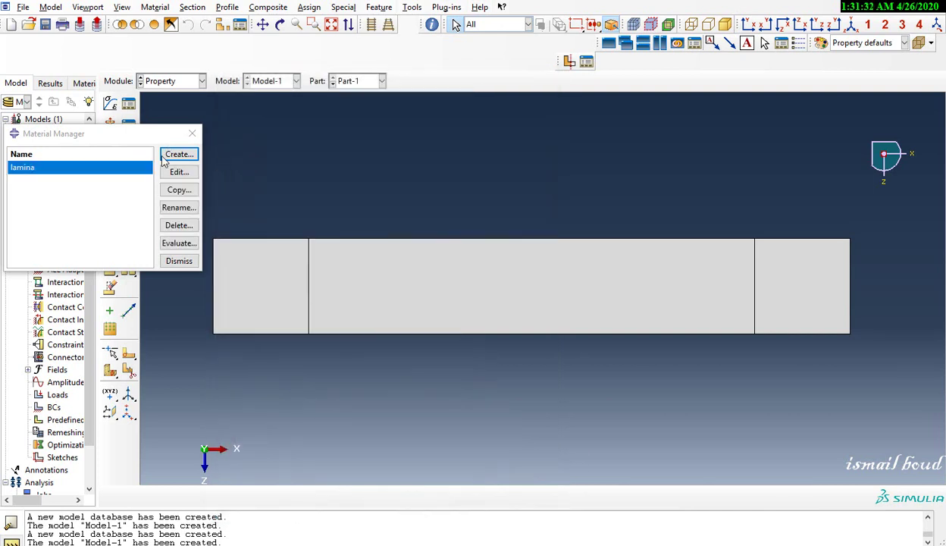
Close the material manager and create a conventional shell composite layup with an initial count of 3 plies
click(179, 261)
click(111, 165)
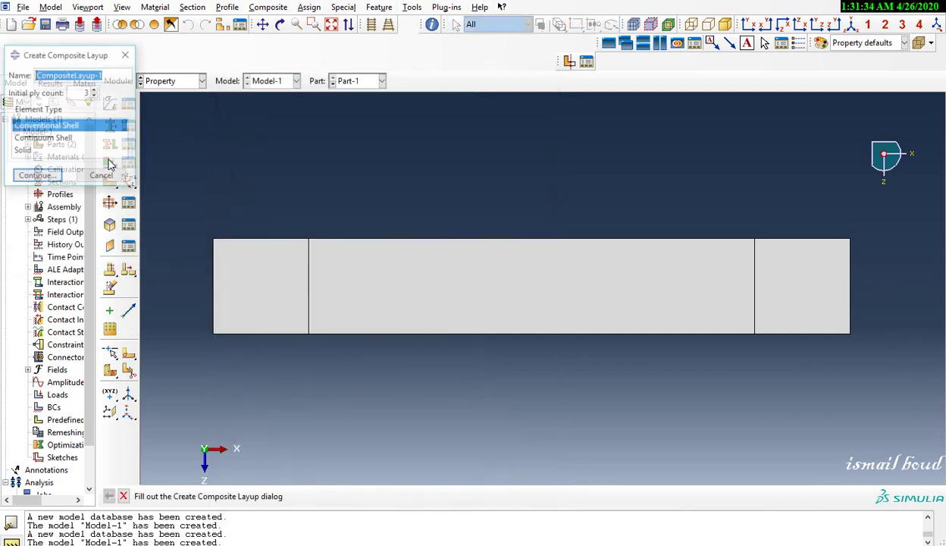
click(94, 96)
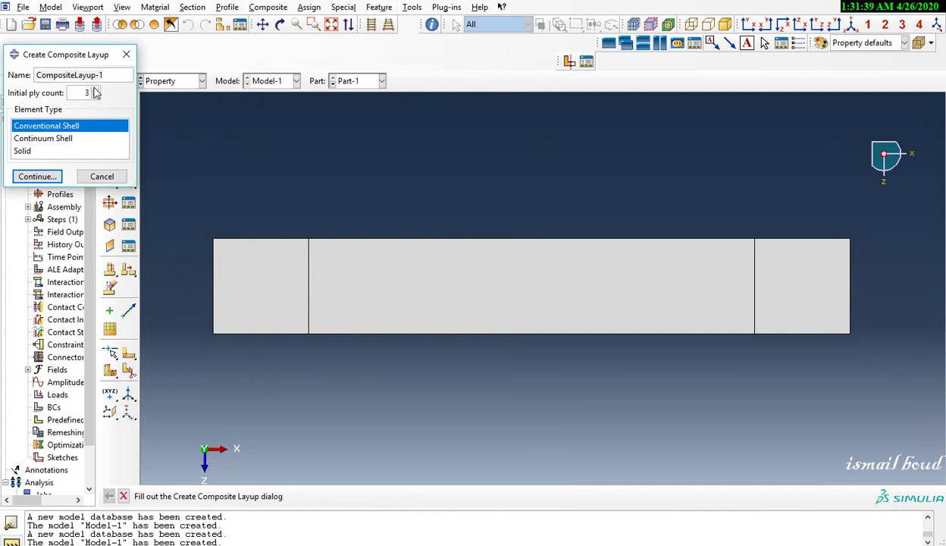
click(95, 95)
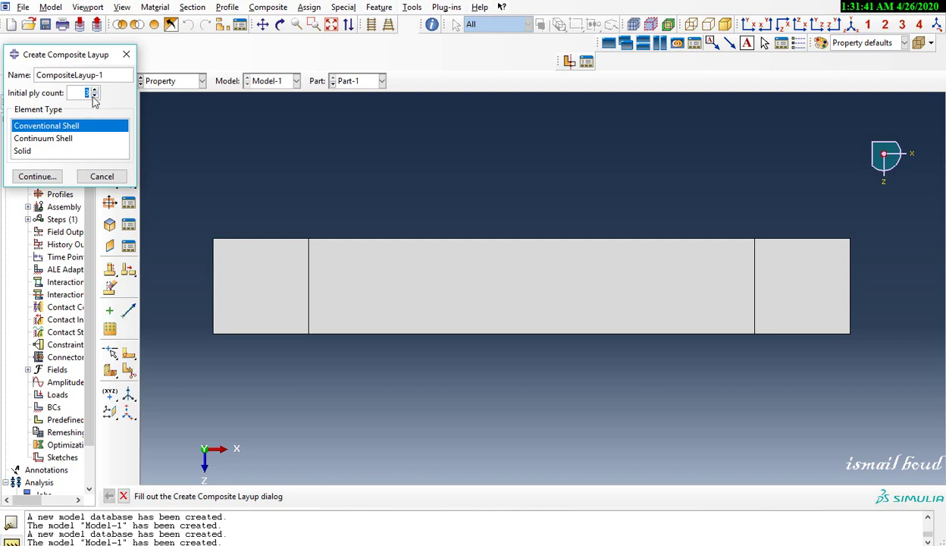
click(58, 173)
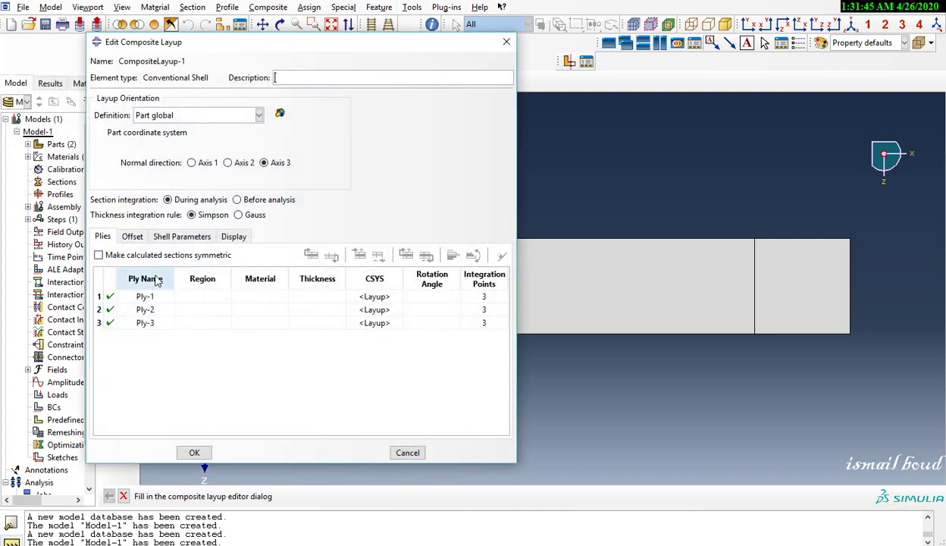
Assign all three faces of the partitioned strip as the region for plies 1, 2 and 3
click(195, 281)
click(195, 281)
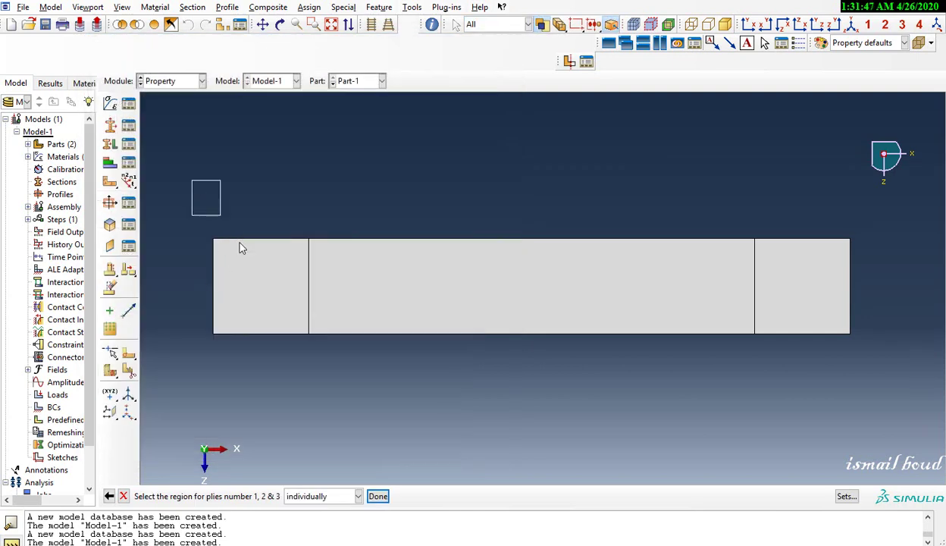
drag(240, 248, 932, 390)
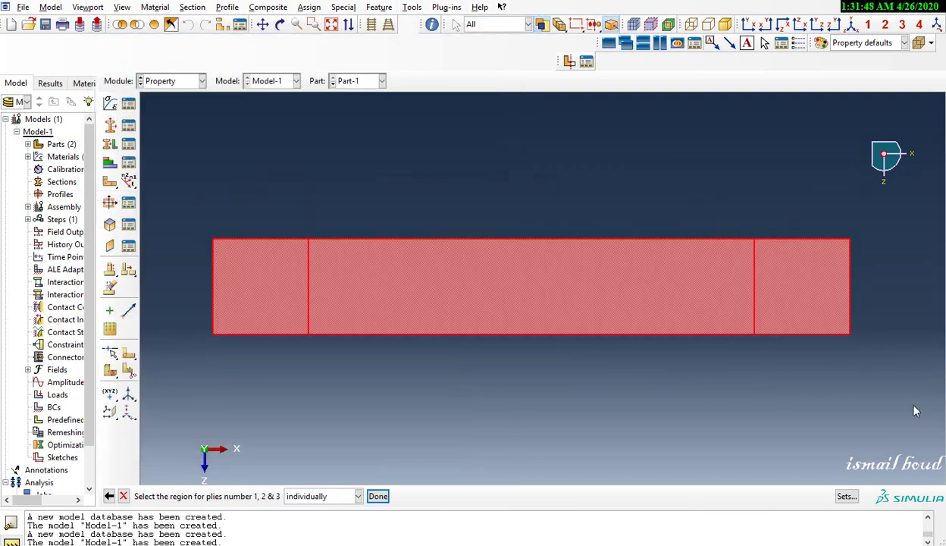
click(375, 497)
Assign the lamina material and a thickness of 0.3 to all three plies
click(257, 284)
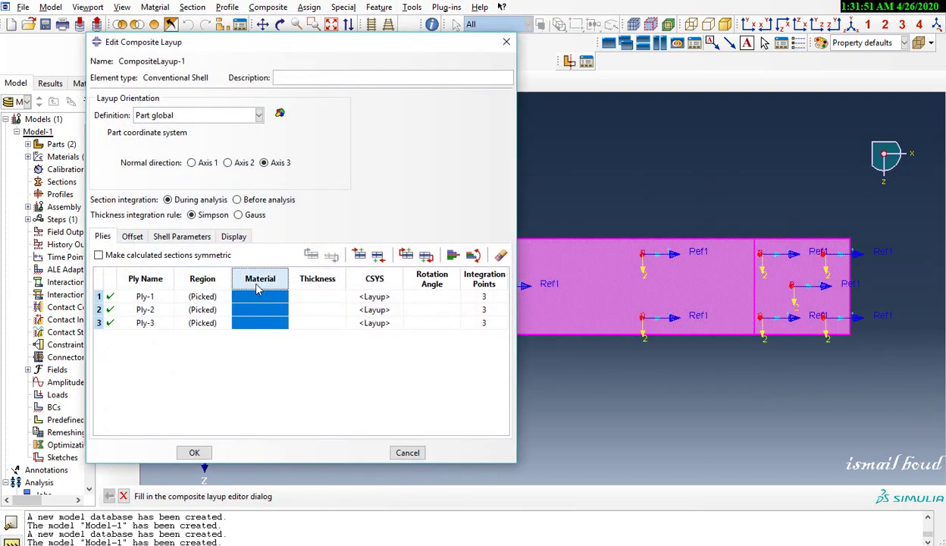
double_click(258, 285)
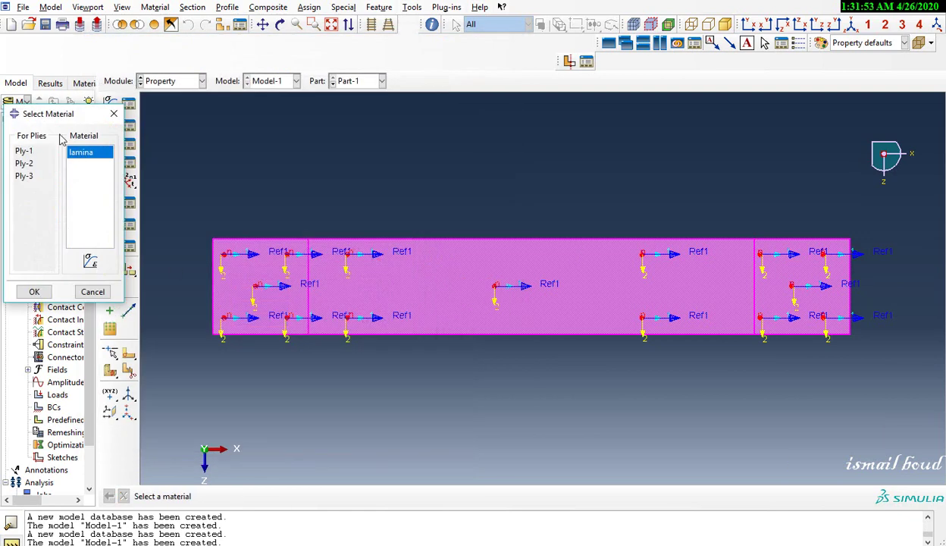
click(34, 291)
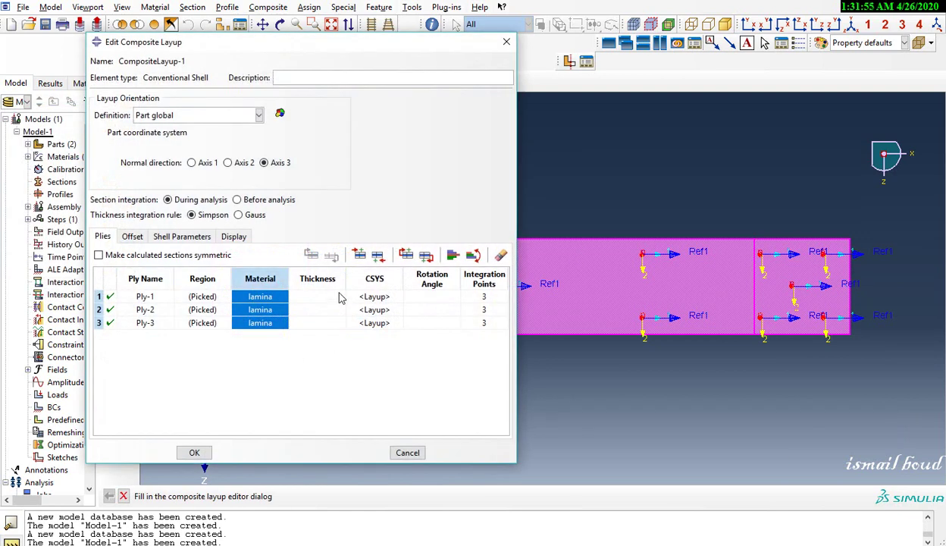
click(332, 280)
double_click(333, 280)
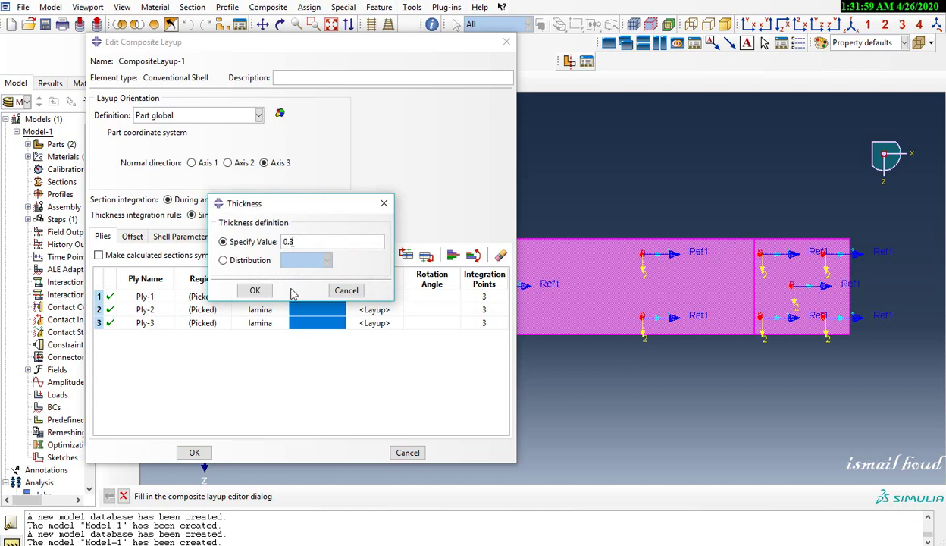
text(0.3)
click(254, 291)
Set the rotation angles to 0 for Ply-1, 45 for Ply-2 and -45 for Ply-3, and save the layup
double_click(428, 296)
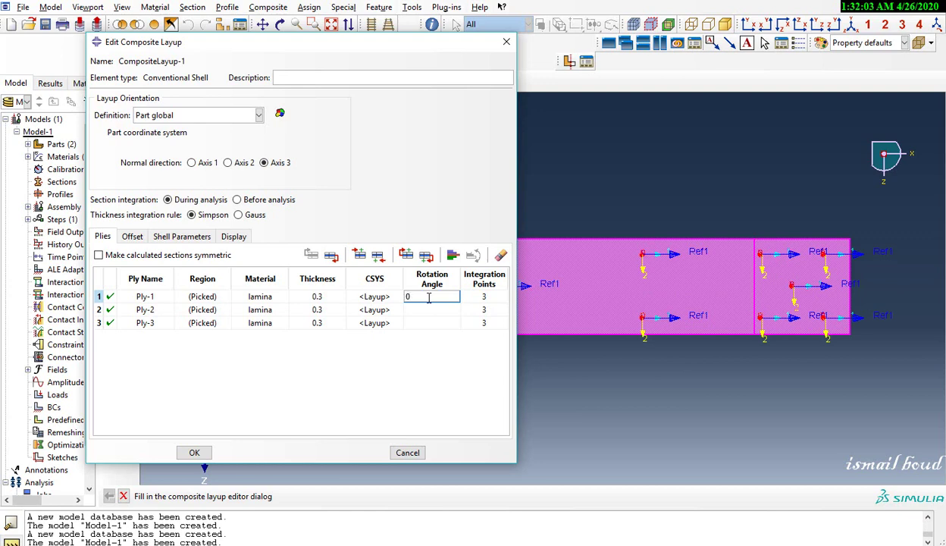
text(0)
double_click(441, 311)
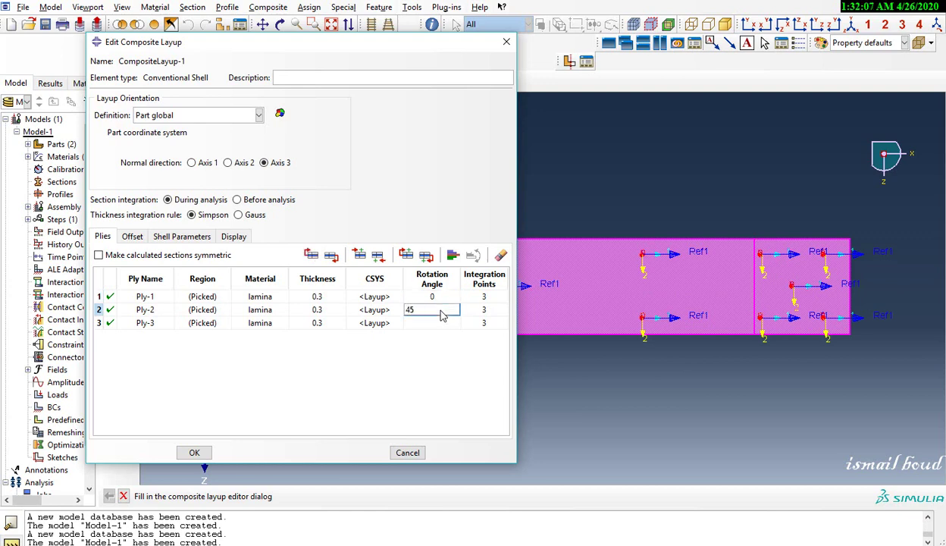
text(45)
key(Return)
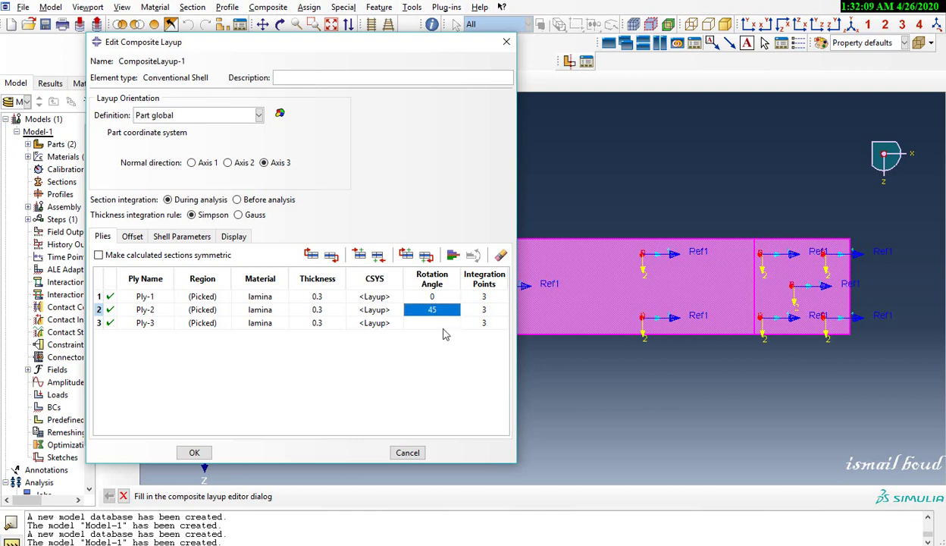
double_click(444, 325)
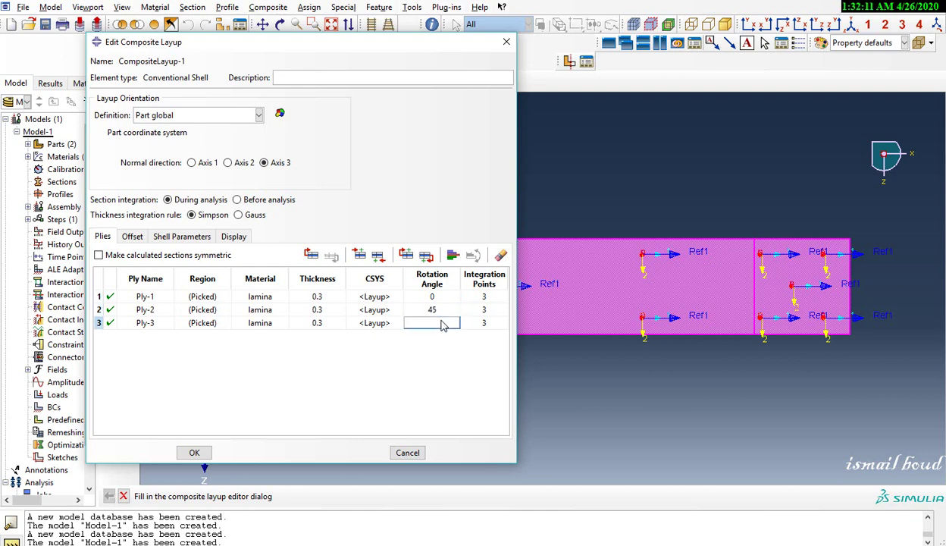
text(-45)
key(Return)
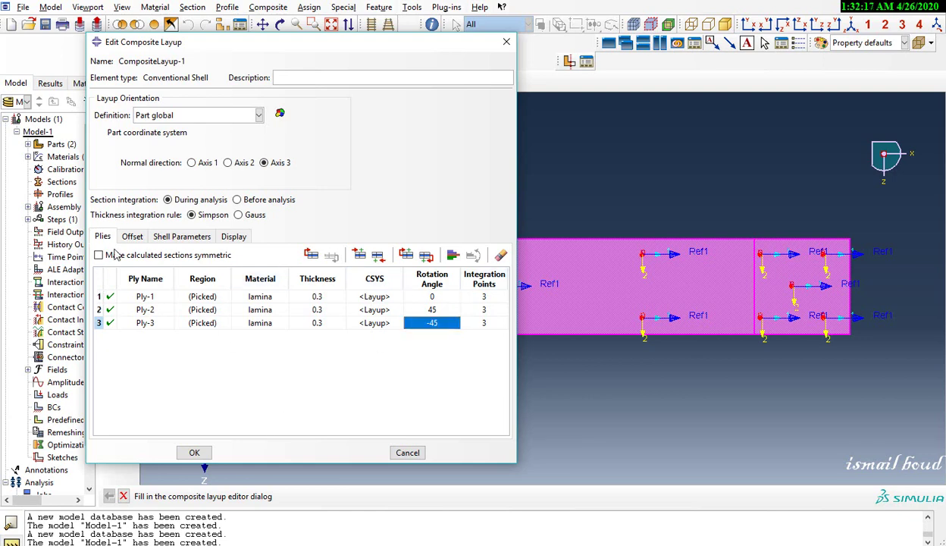
click(191, 453)
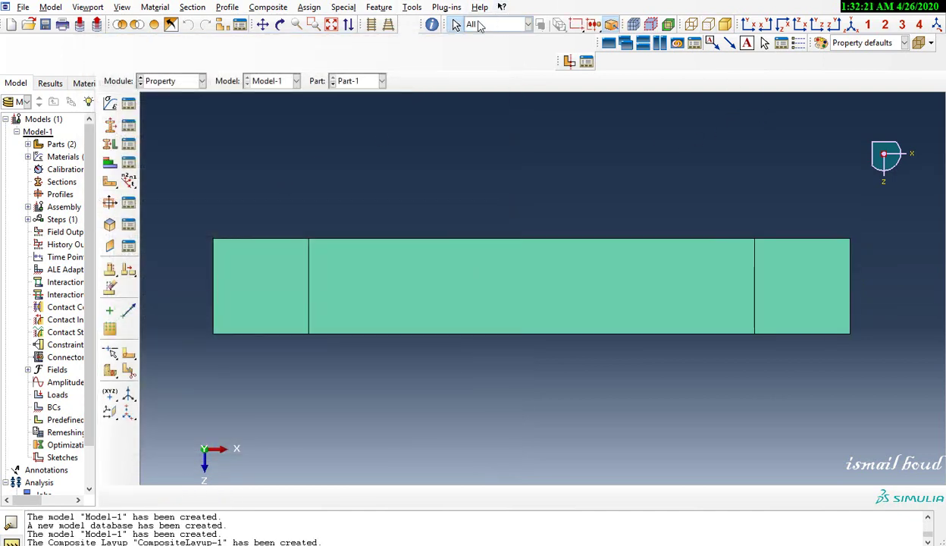
Query the ply stack plot for the strip's middle region and close the query dialog
click(432, 24)
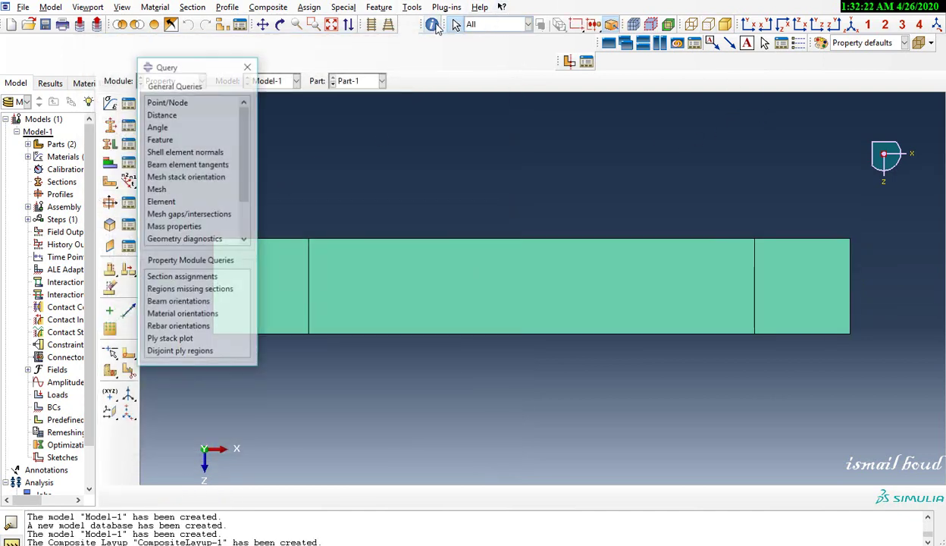
click(182, 341)
click(393, 298)
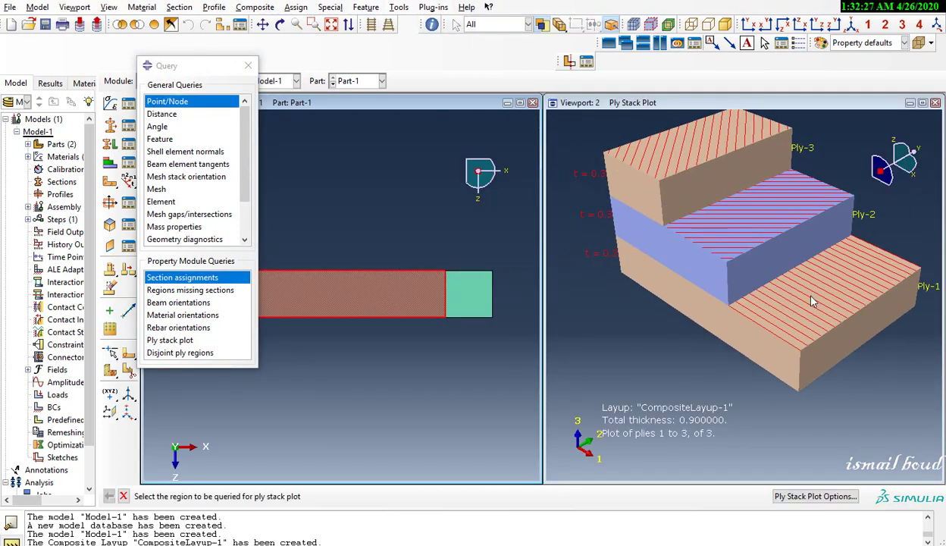
drag(218, 67, 343, 102)
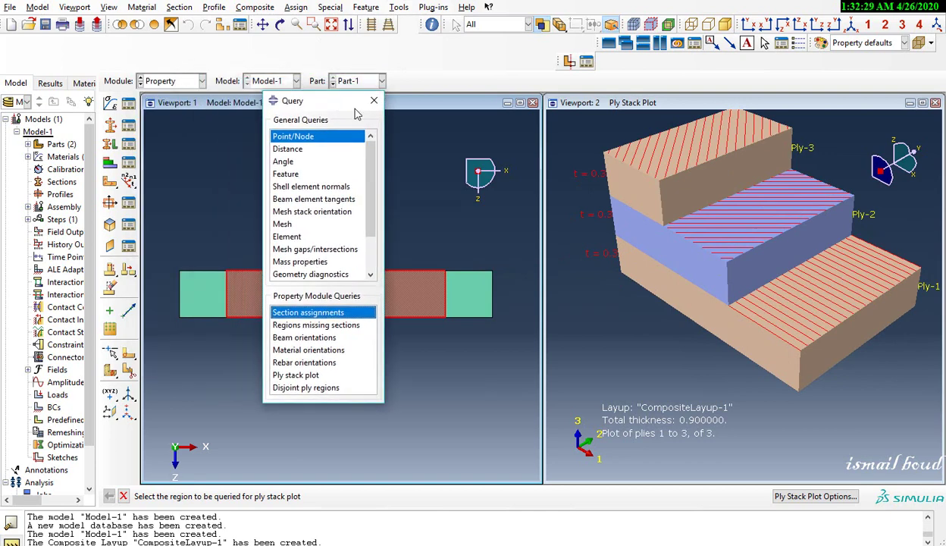
click(374, 100)
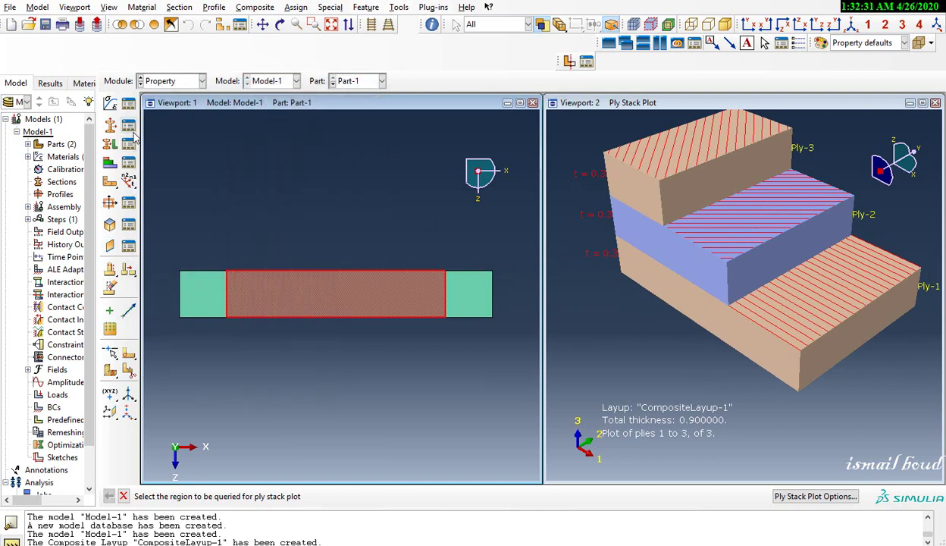
Edit CompositeLayup-1 to make its calculated sections symmetric and save the change
click(128, 164)
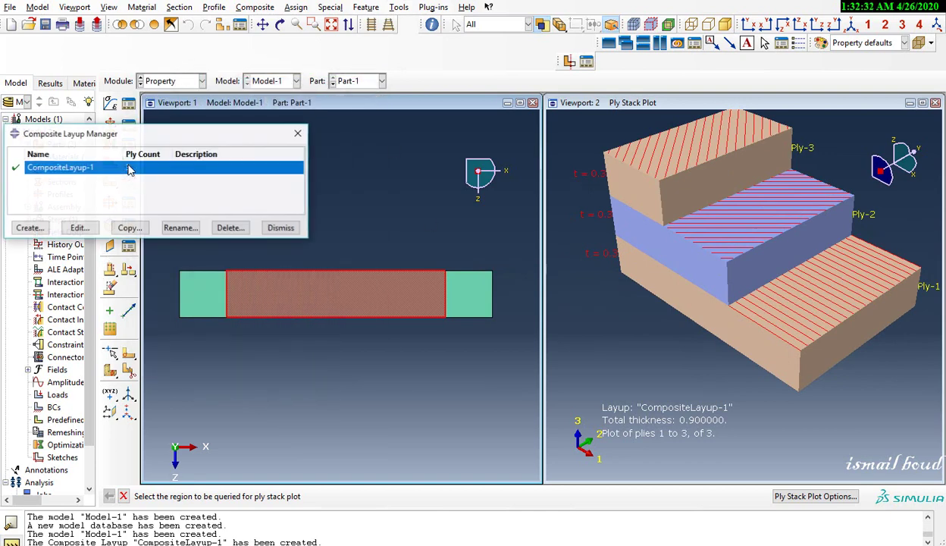
click(78, 227)
click(100, 256)
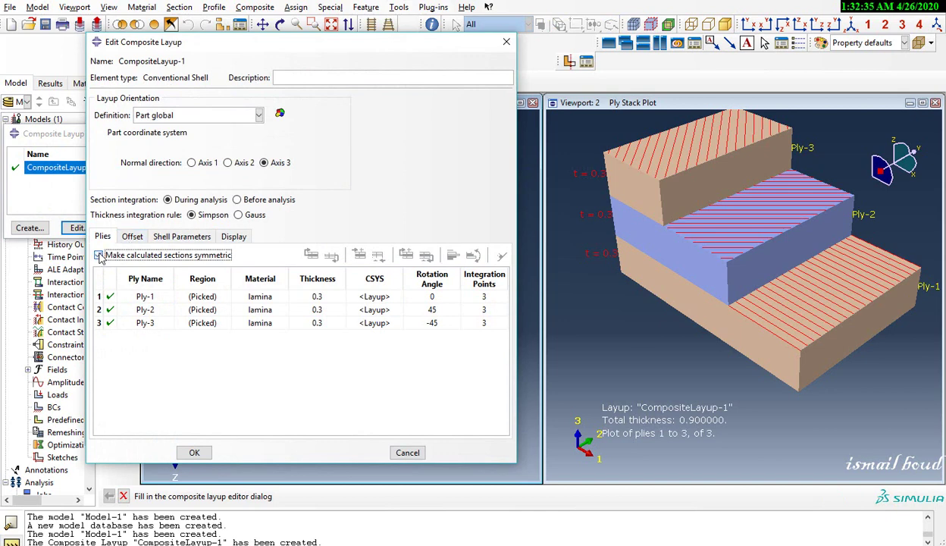
click(194, 453)
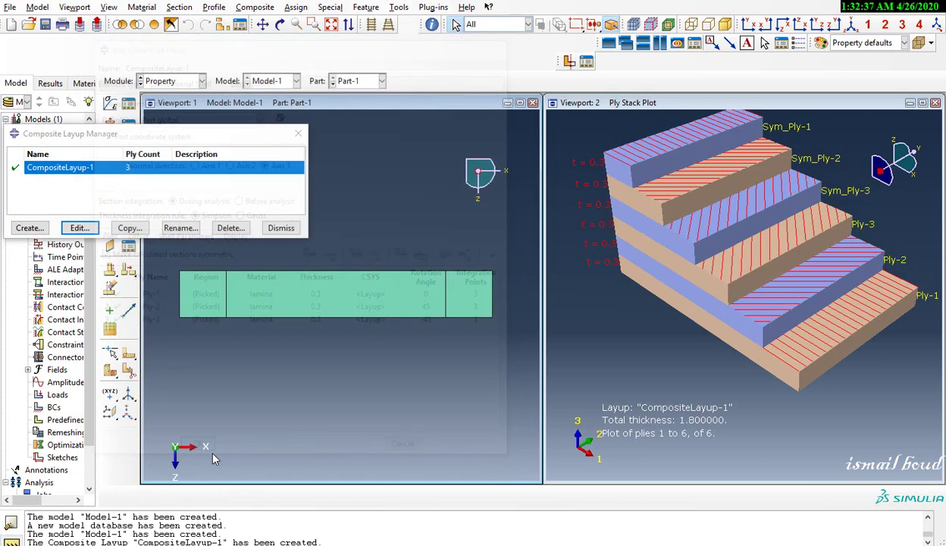
Inspect the symmetric ply stack plot, close its viewport and the layup manager, and maximize the part viewport
scroll(759, 179, up, 2)
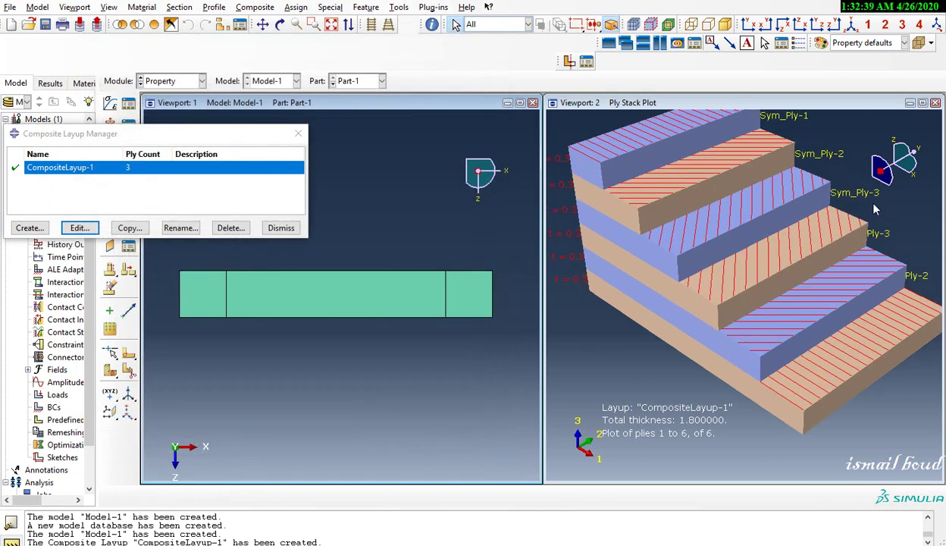
scroll(804, 257, down, 1)
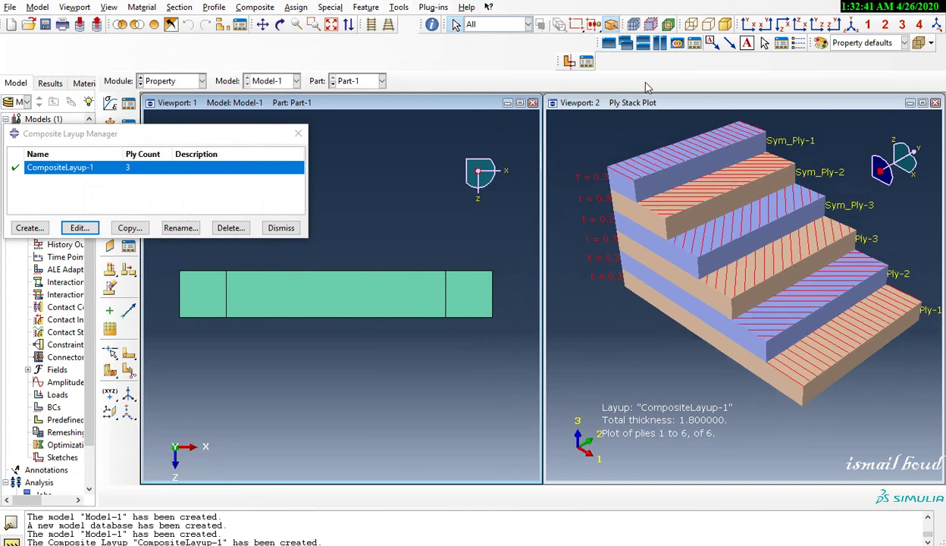
click(520, 102)
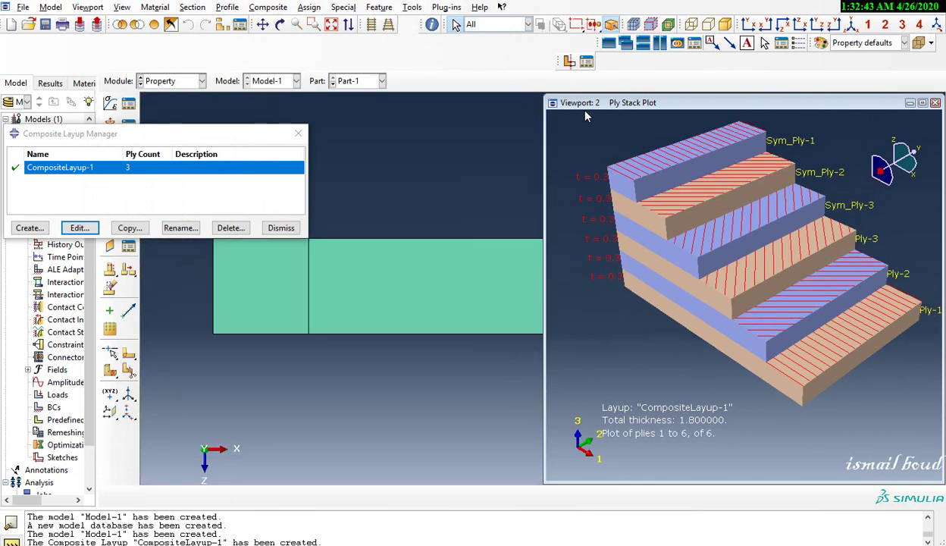
click(935, 104)
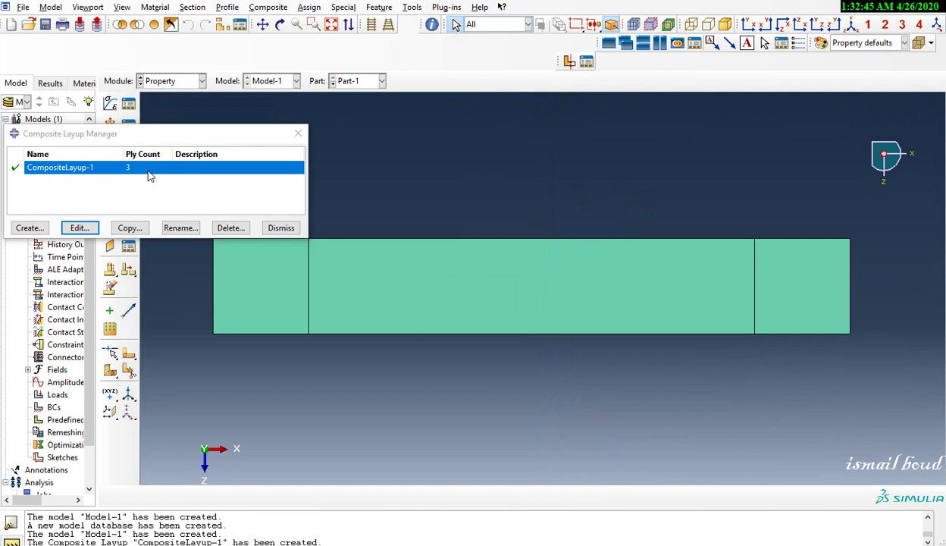
click(282, 229)
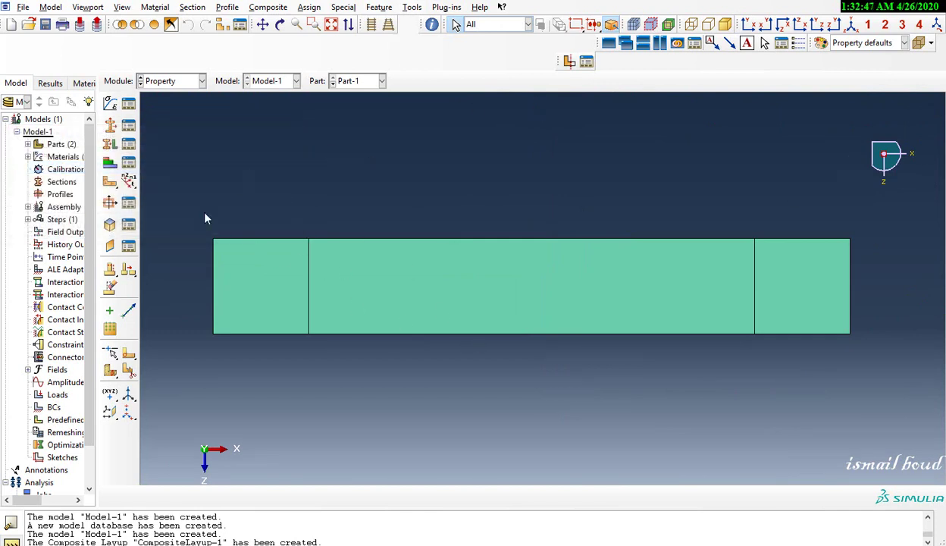
Switch to the Assembly module and create a dependent instance of Part-1
click(189, 83)
click(181, 118)
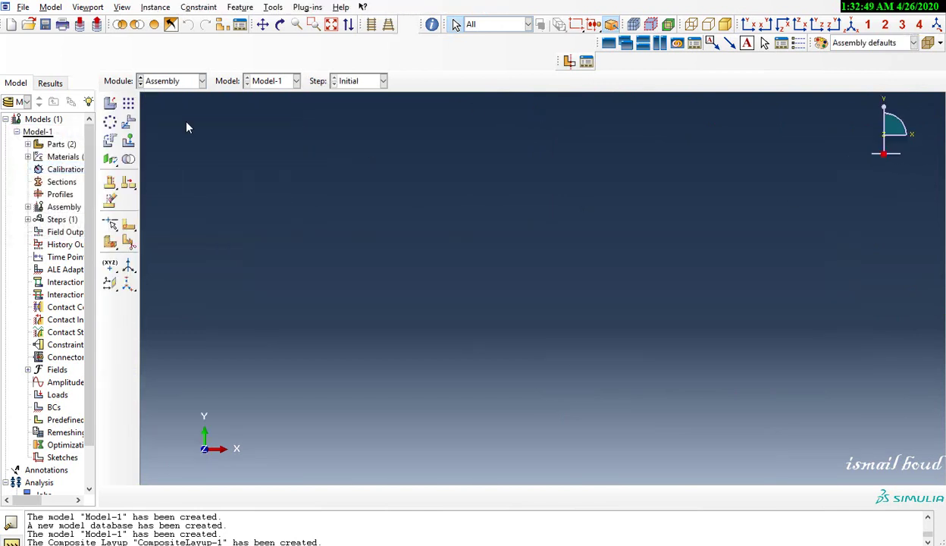
click(110, 102)
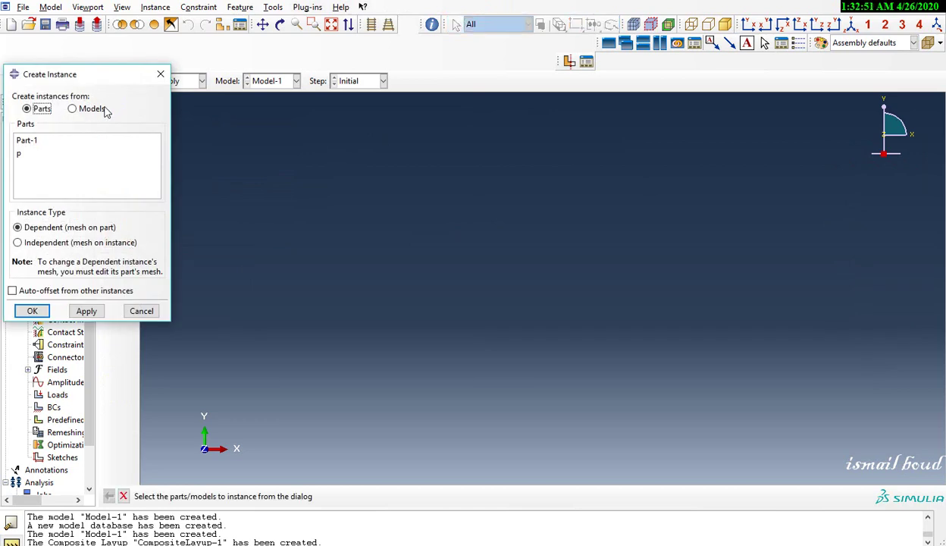
click(33, 143)
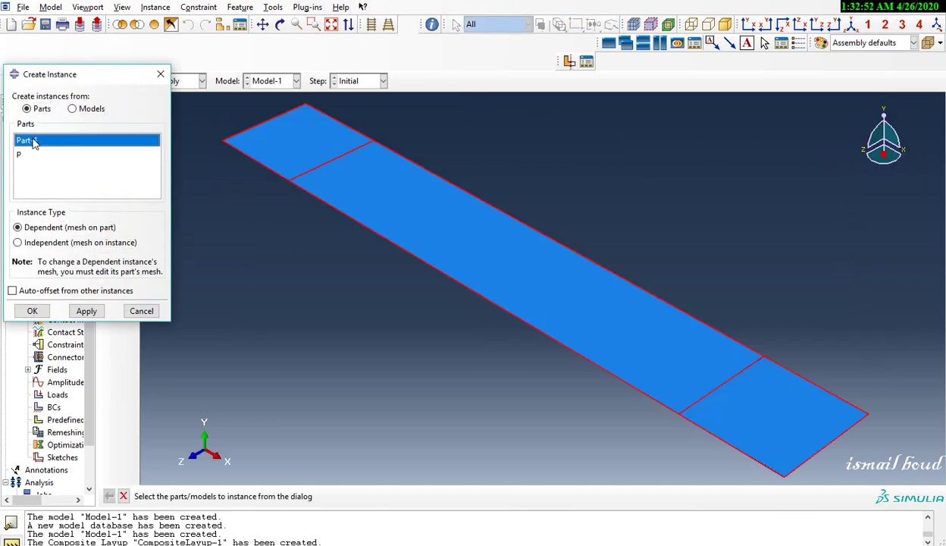
click(34, 310)
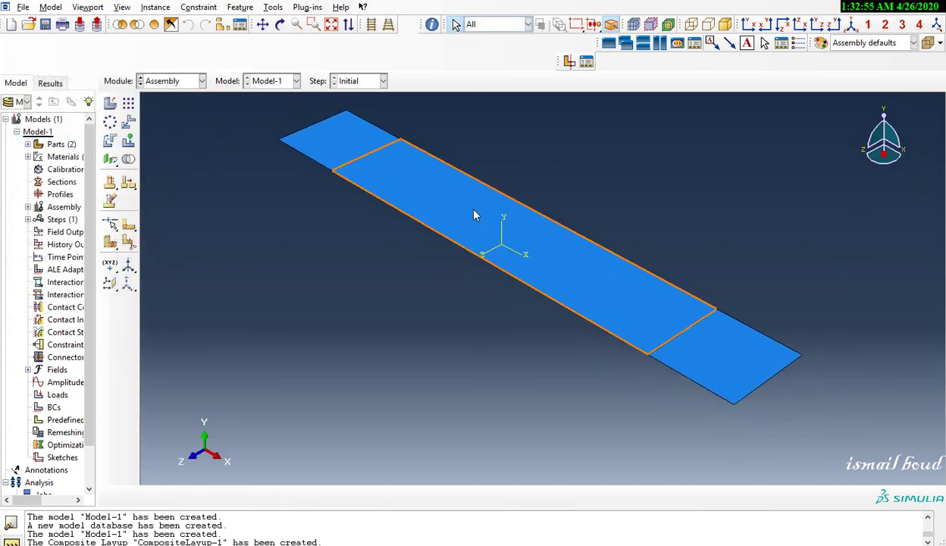
Try to add a dependent instance of the rigid part p to the assembly
click(111, 105)
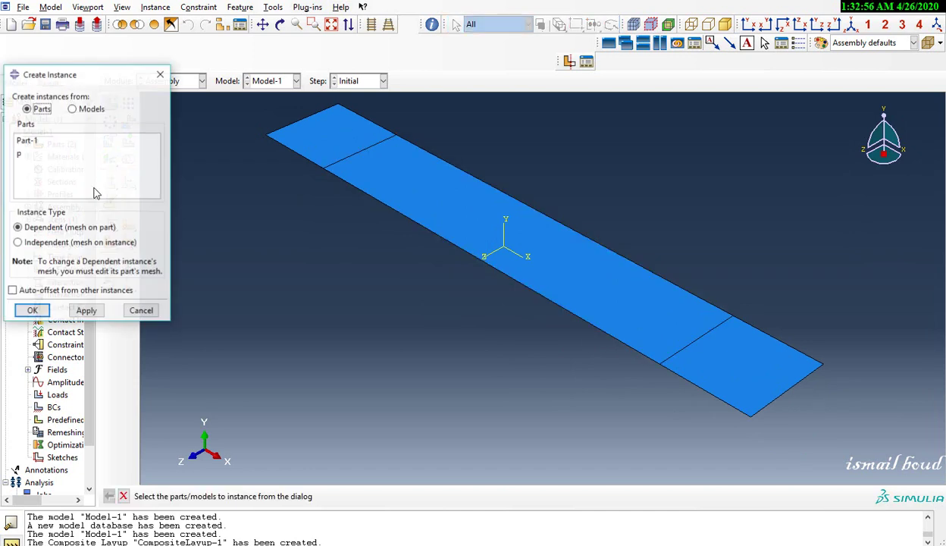
click(34, 156)
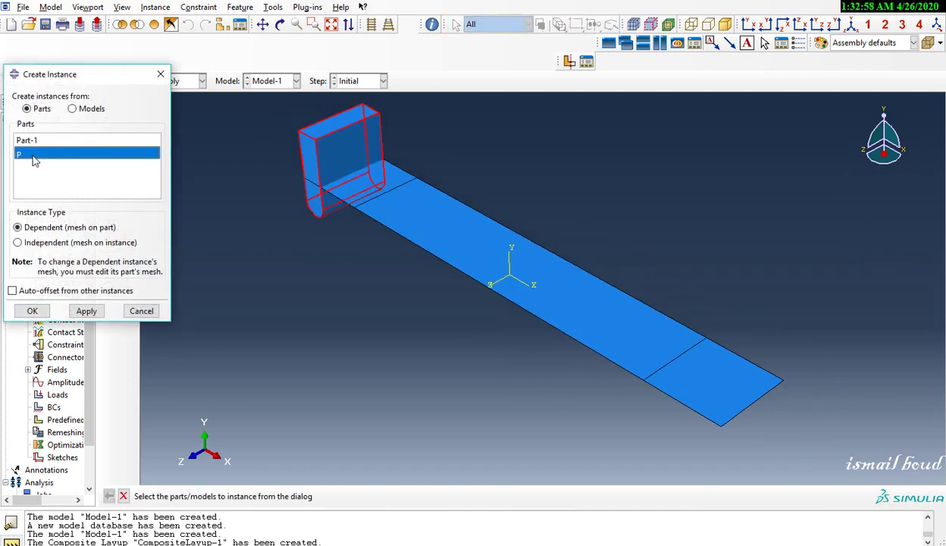
click(85, 312)
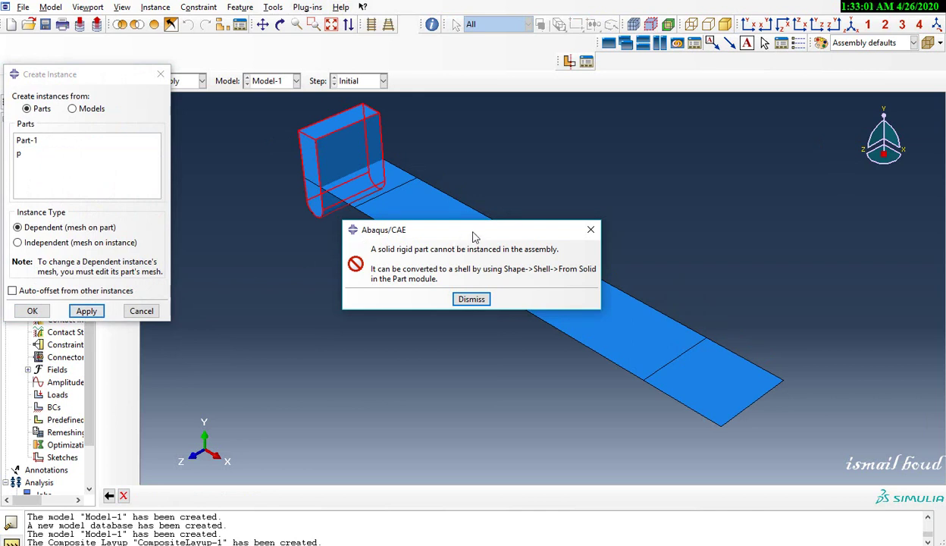
Retry creating a dependent instance of the solid rigid part p, and close the instance dialog
click(590, 229)
click(32, 311)
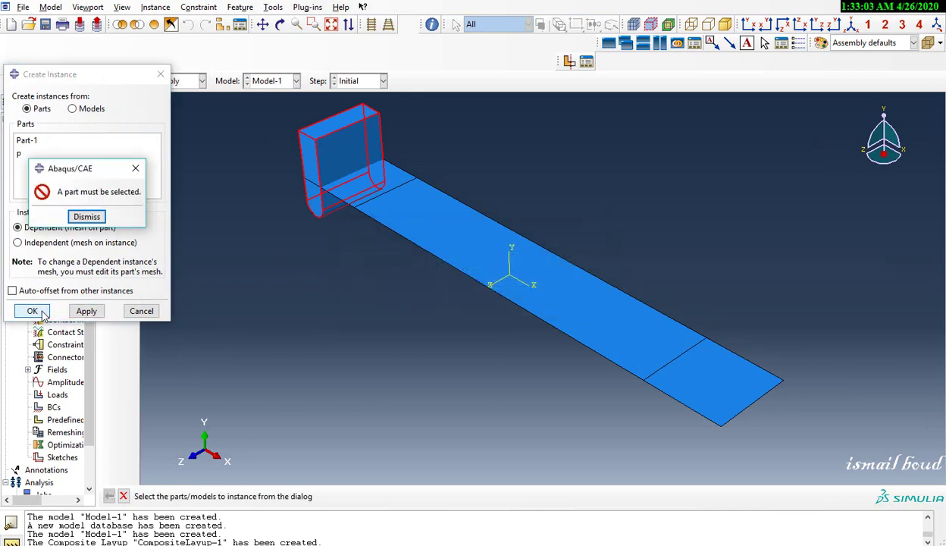
click(86, 214)
click(23, 154)
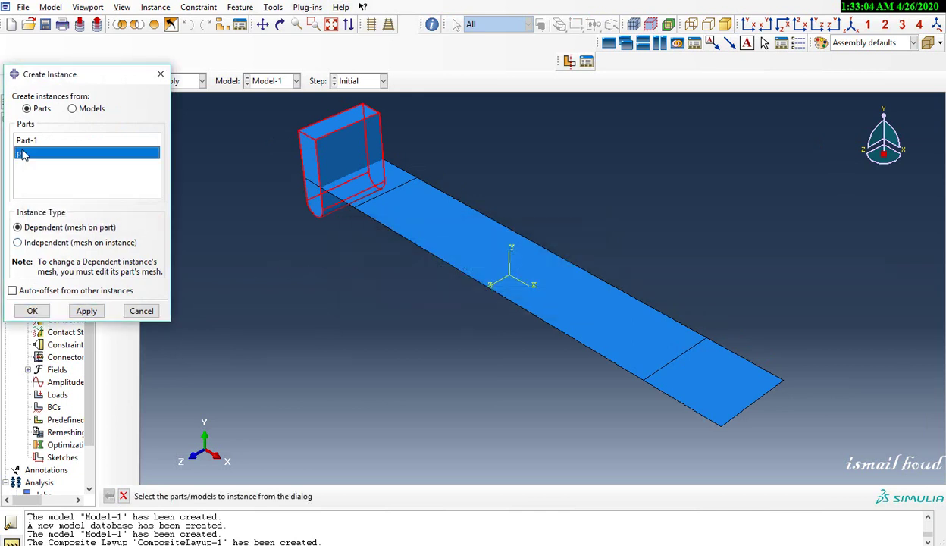
click(33, 311)
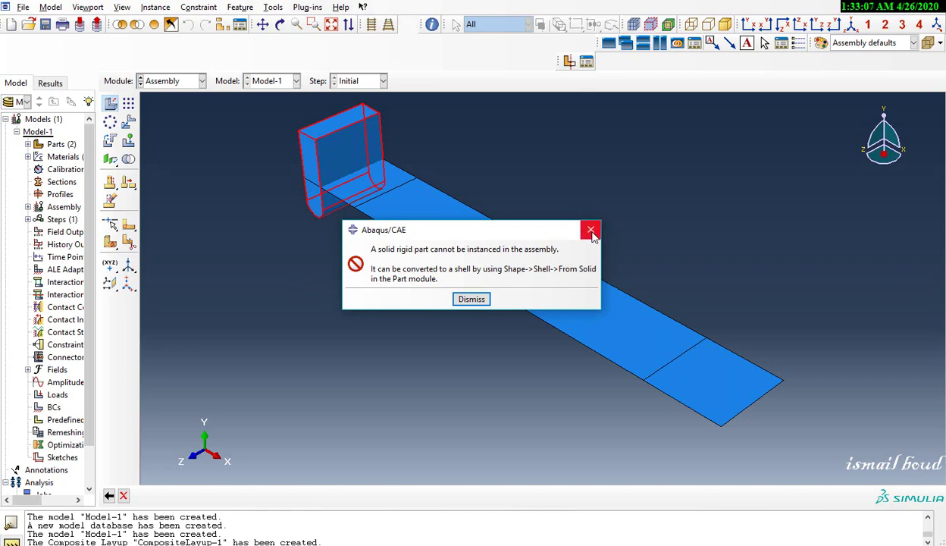
click(592, 229)
click(28, 155)
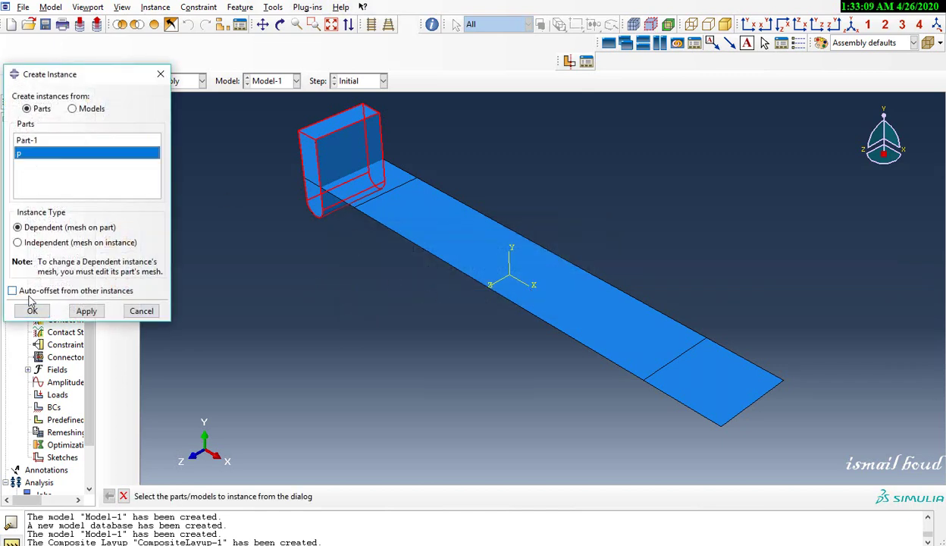
click(33, 310)
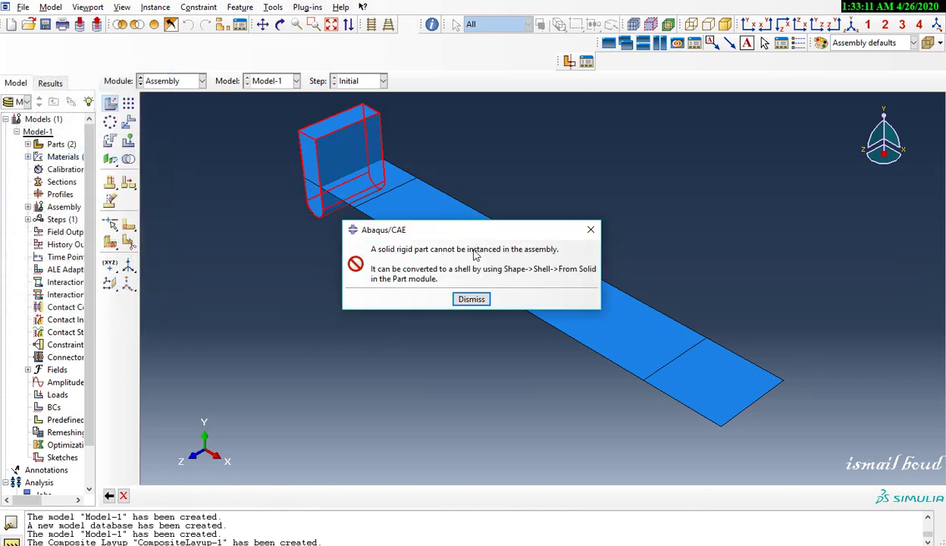
click(590, 229)
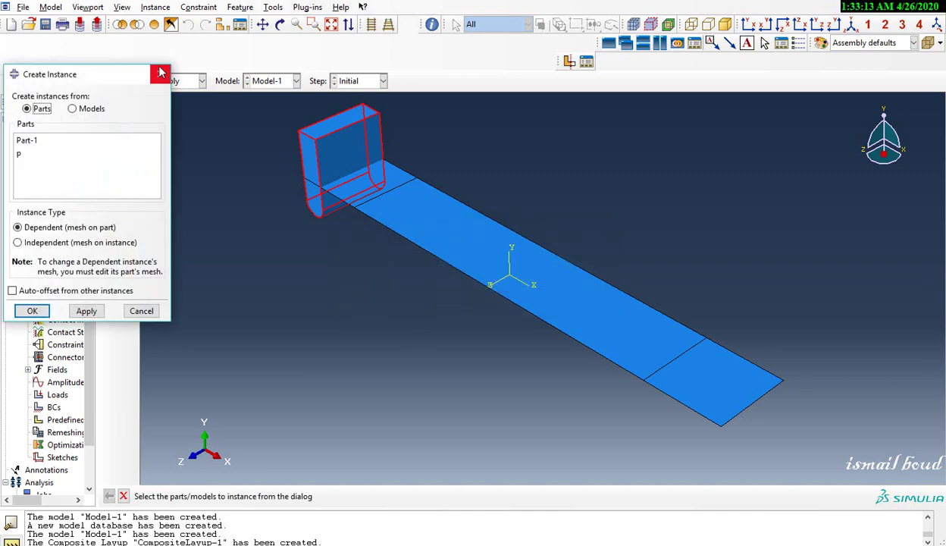
click(161, 73)
Switch to the Part module, display part p and check its interior with a view cut
click(173, 81)
click(155, 93)
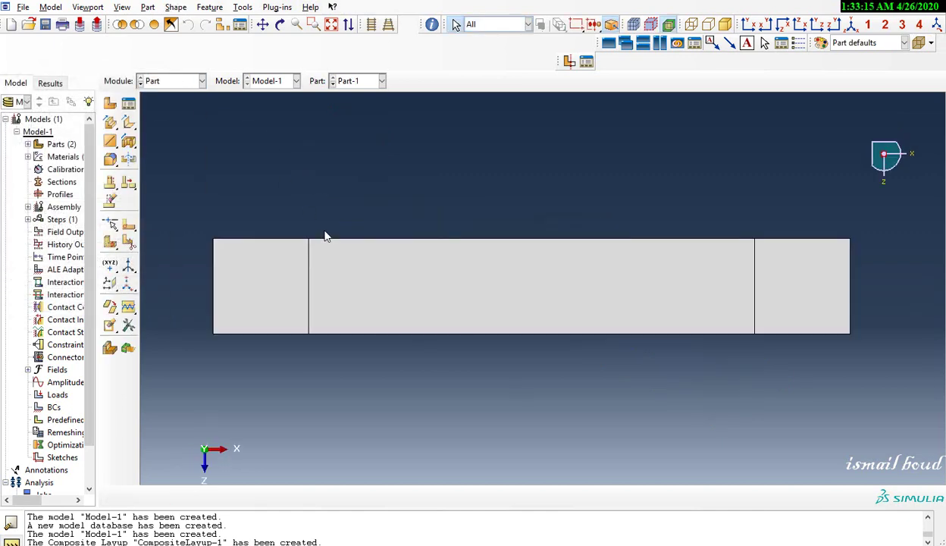
click(339, 83)
click(364, 108)
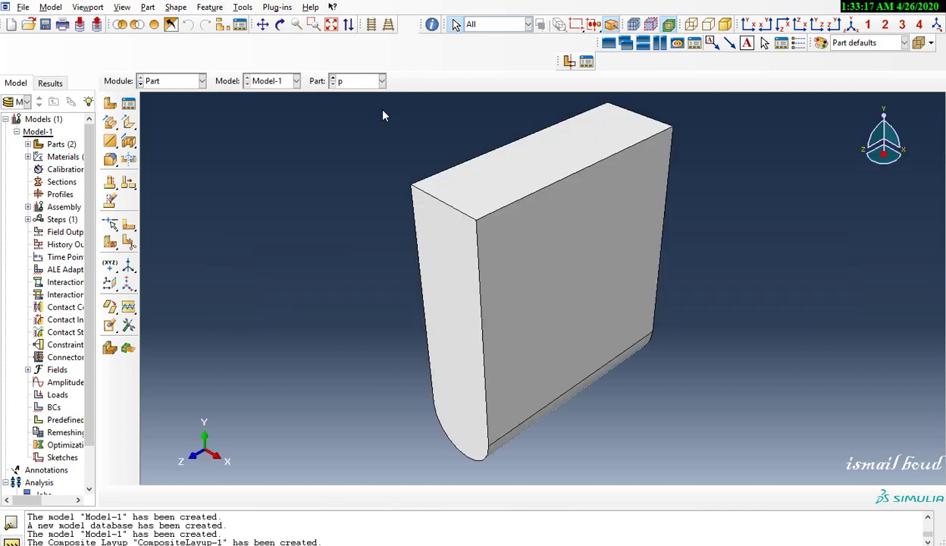
click(569, 62)
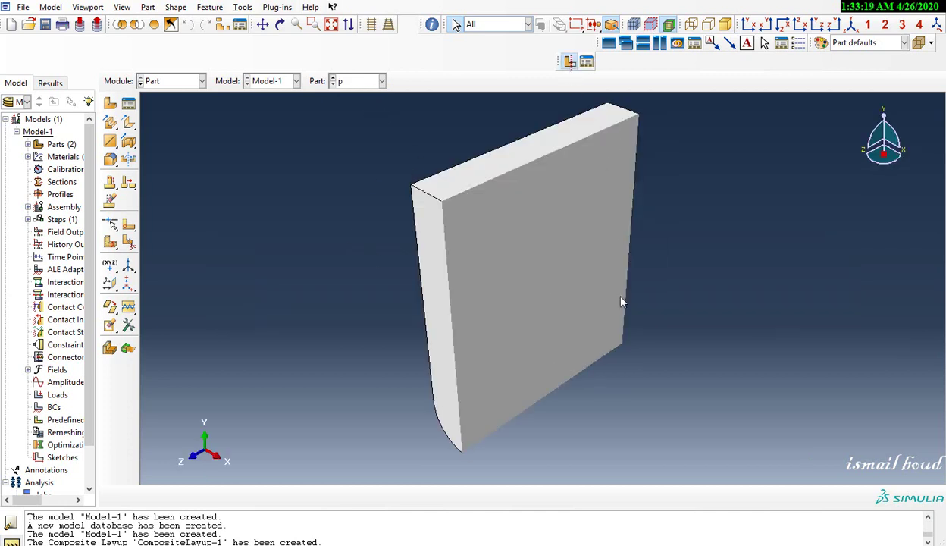
click(567, 63)
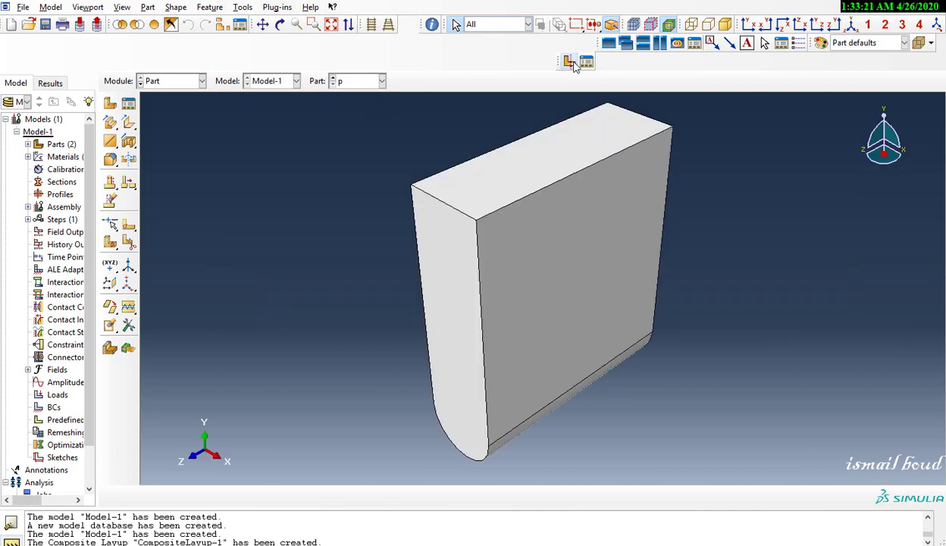
Convert part p from a solid to a shell with Shell From Solid, selecting its whole cell for removal
click(128, 124)
click(239, 124)
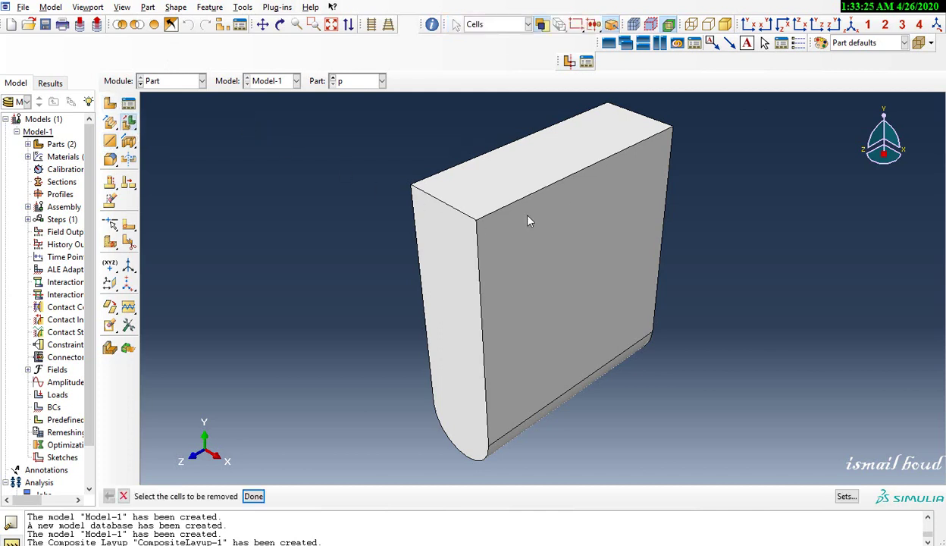
click(570, 61)
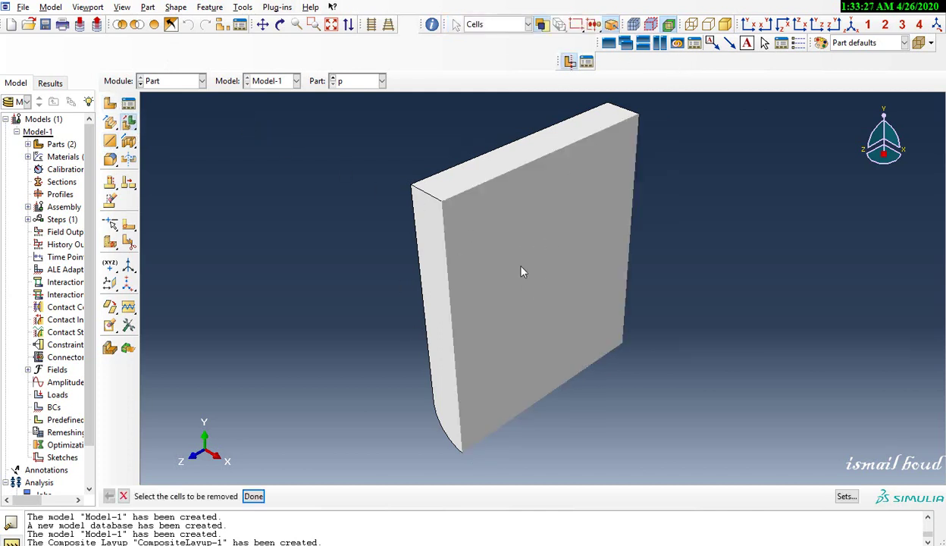
drag(337, 152, 683, 372)
click(250, 497)
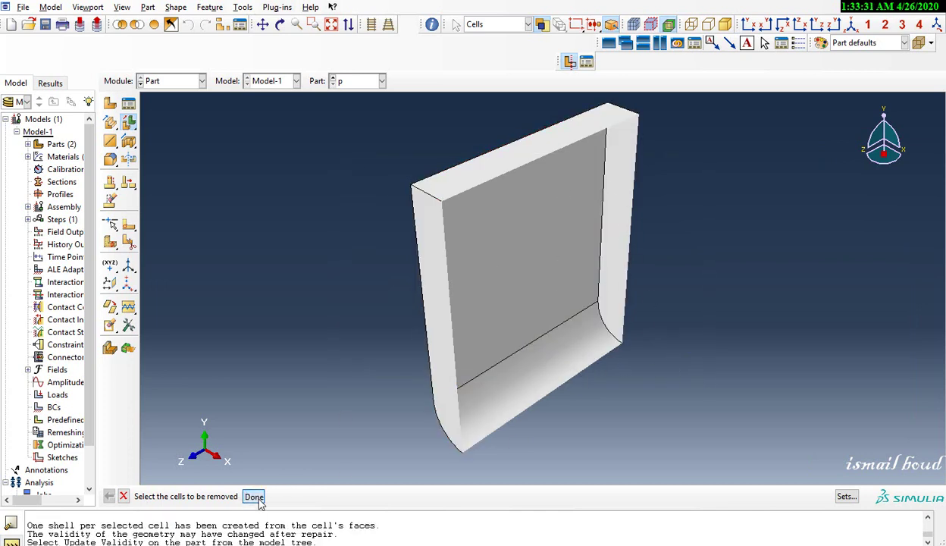
click(181, 81)
click(170, 121)
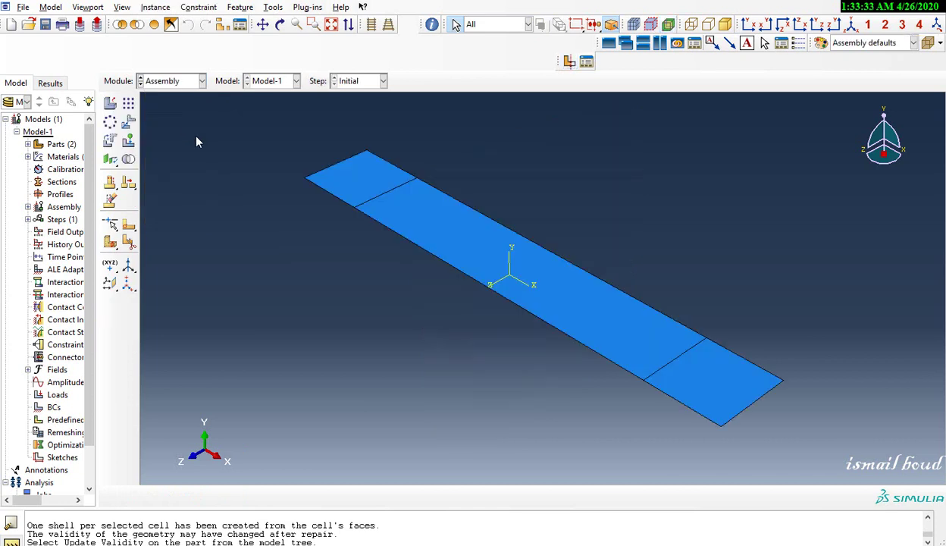
click(110, 103)
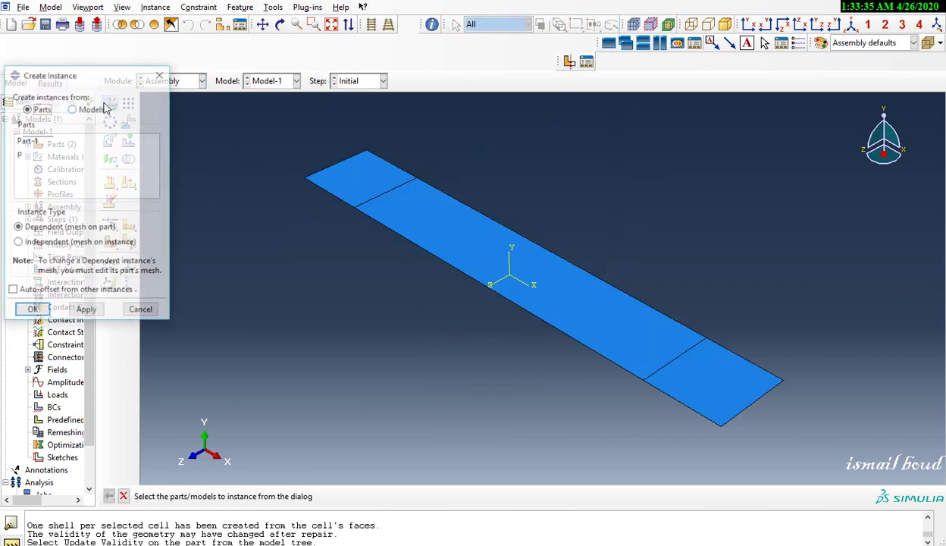
click(30, 156)
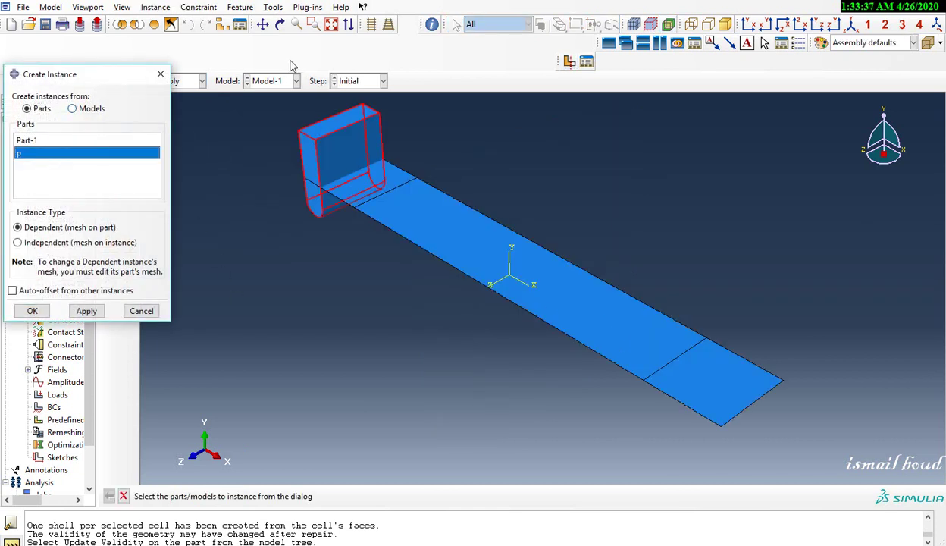
click(161, 75)
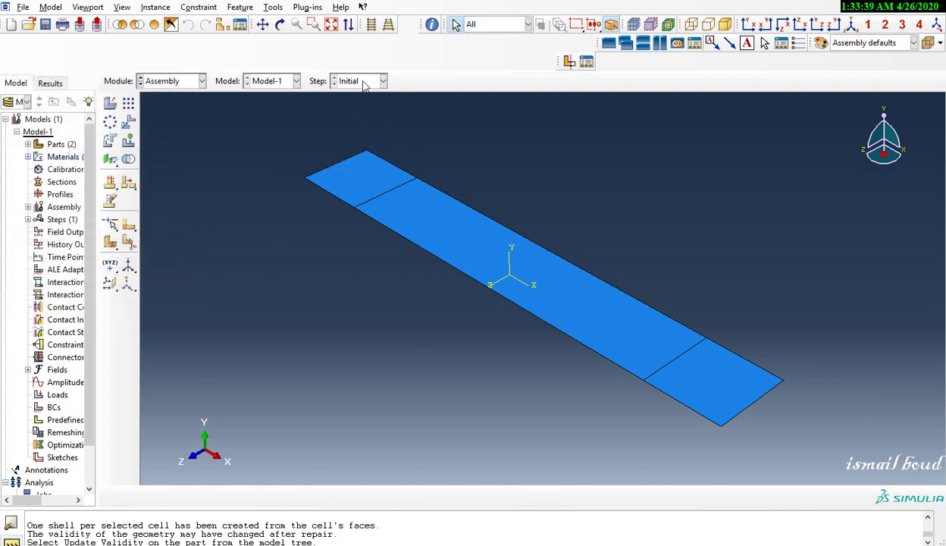
click(364, 82)
click(348, 93)
click(171, 81)
click(159, 93)
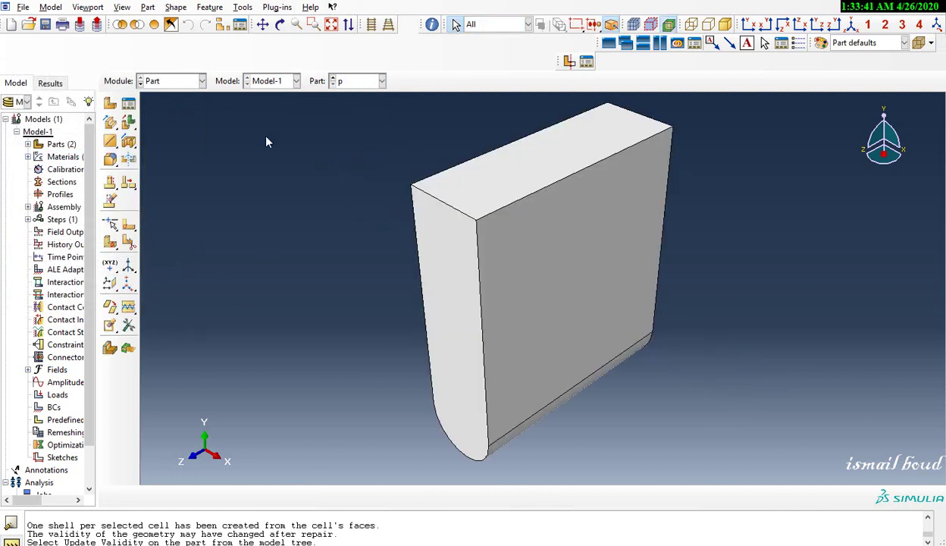
Start the Reference Point tool for the shell part p
click(241, 7)
click(241, 7)
click(241, 7)
click(265, 32)
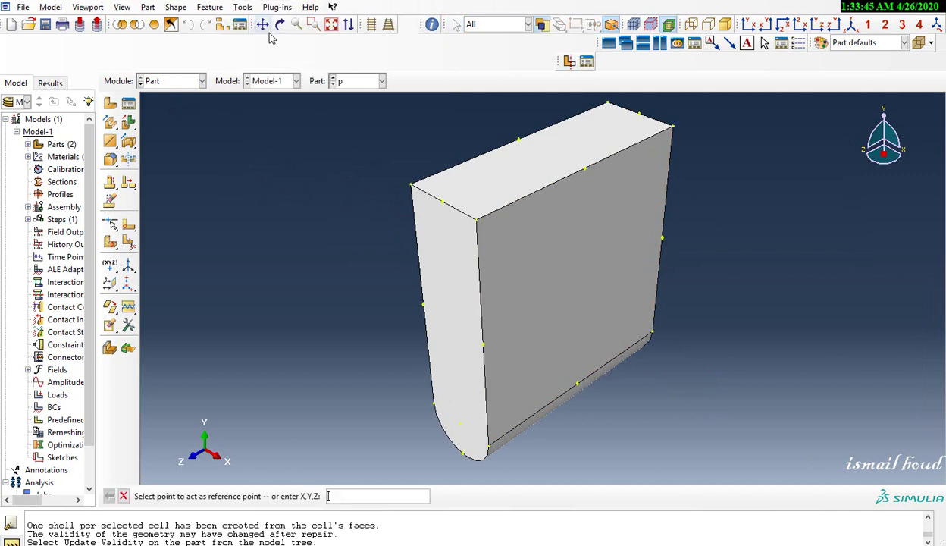